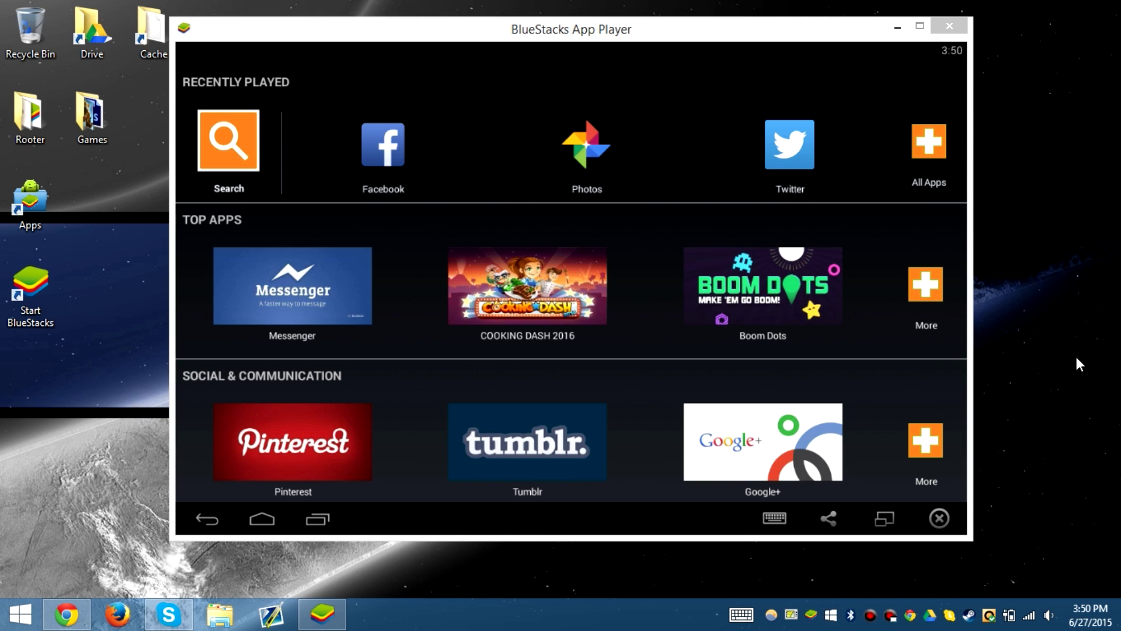
Open the Rooter folder on the desktop, launch BlueStacks Easy.exe and bring its window to the front.
double_click(43, 133)
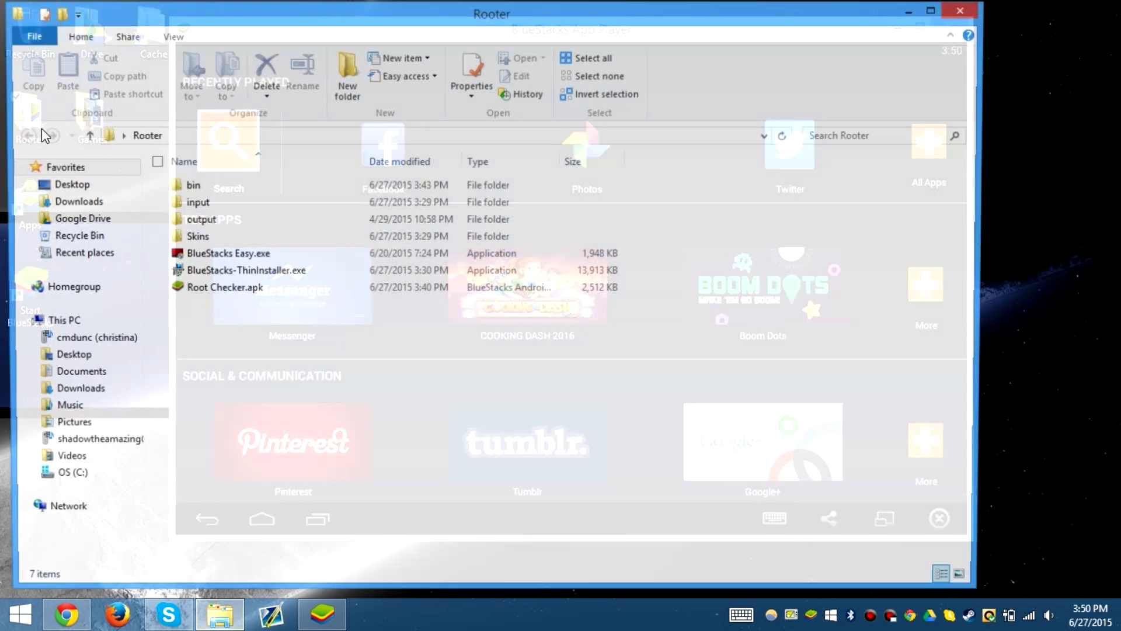
left_click(356, 254)
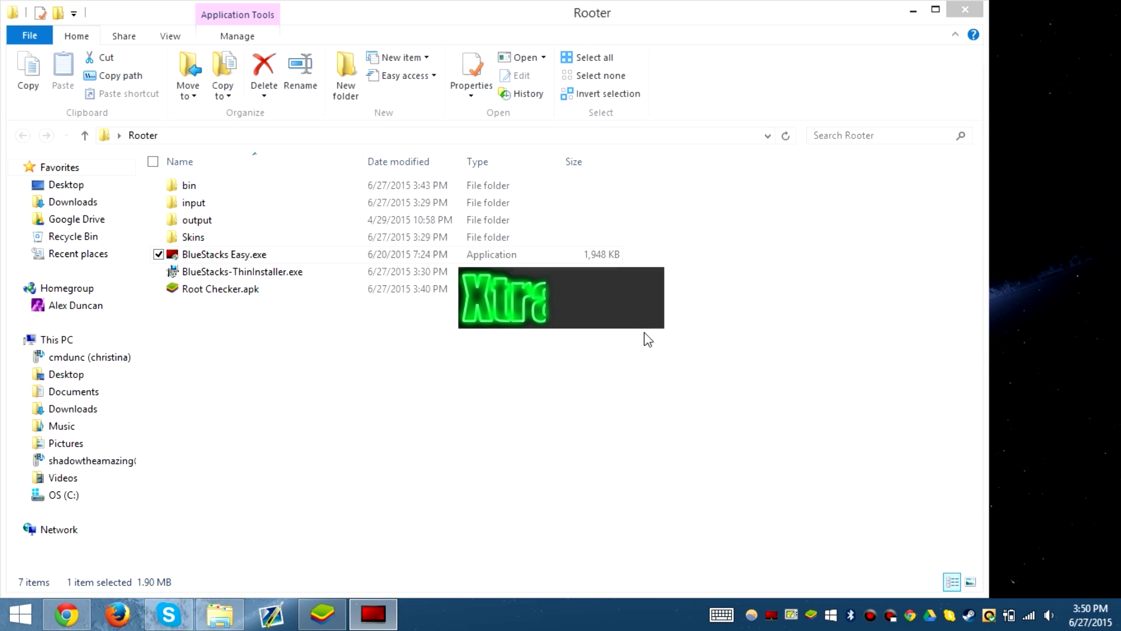
left_click(313, 276)
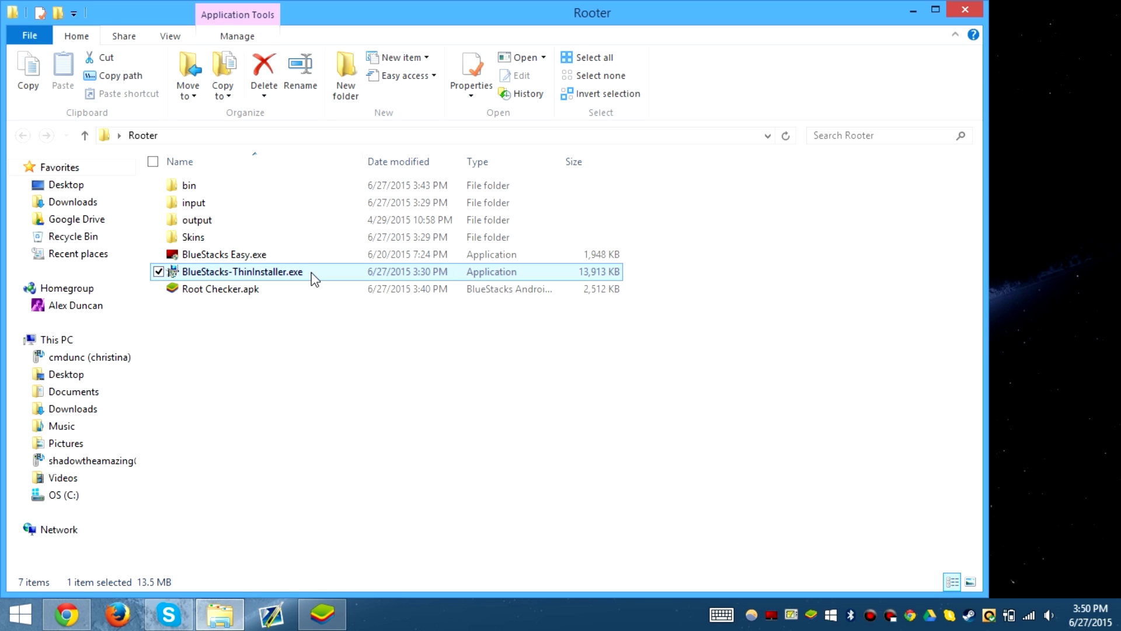
left_click(314, 290)
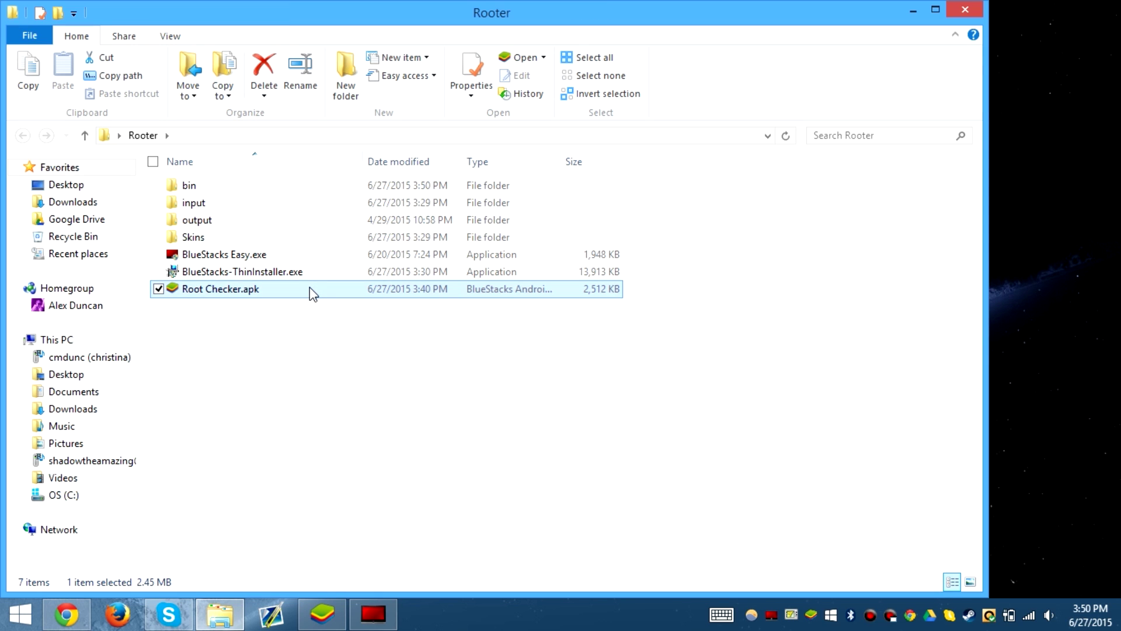
left_click(375, 614)
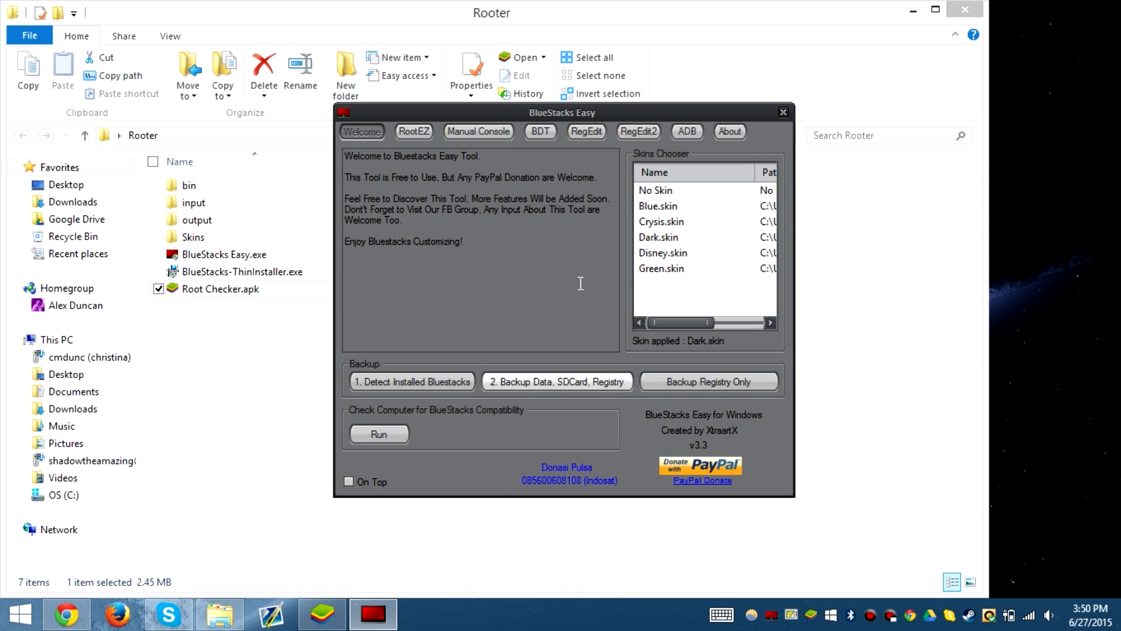
Detect the installed BlueStacks and examine its reported version.
left_click(429, 380)
left_click_drag(476, 156, 371, 154)
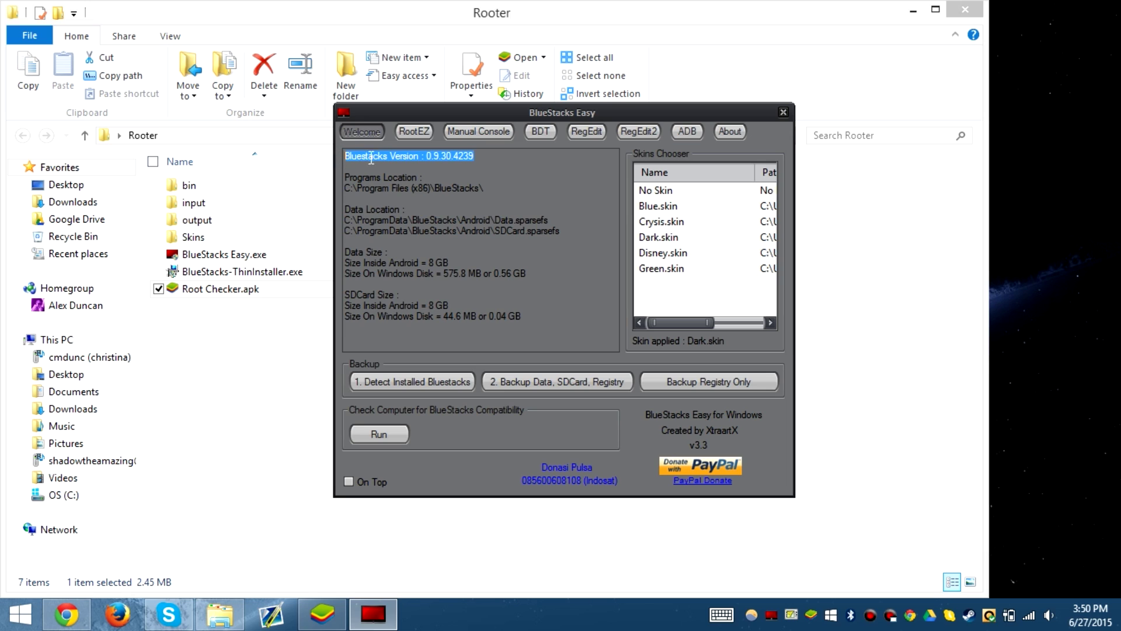
left_click(444, 174)
Root the auto-detected Root.fs with RootEZ, using the KitKat version, Rooting process, Method 2 and the Unsquashed System option.
left_click(414, 132)
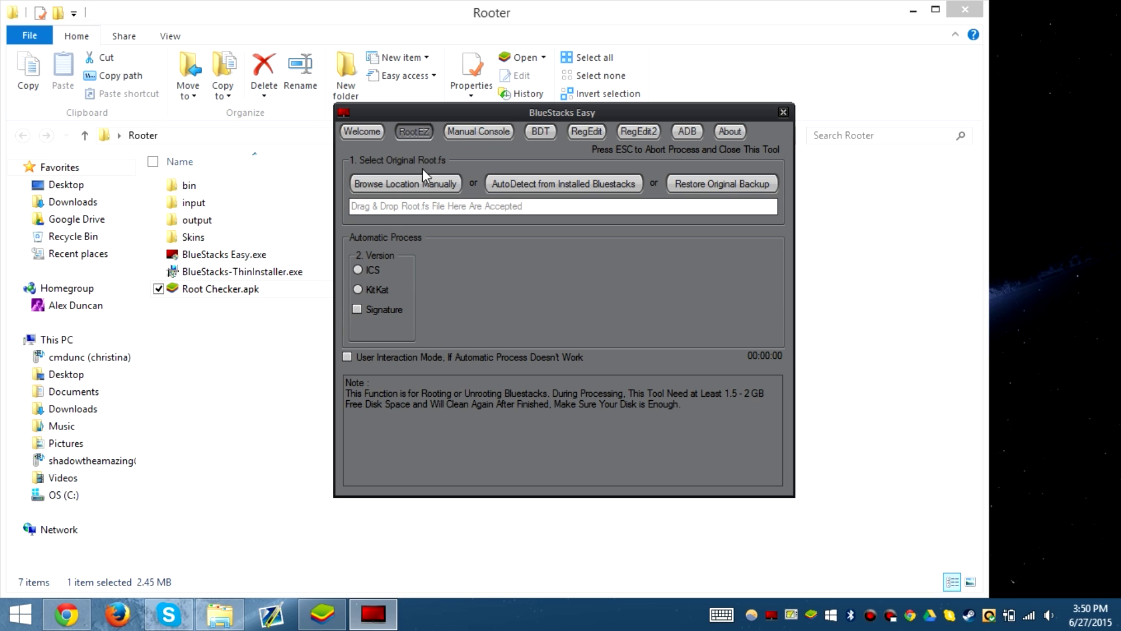
left_click(556, 186)
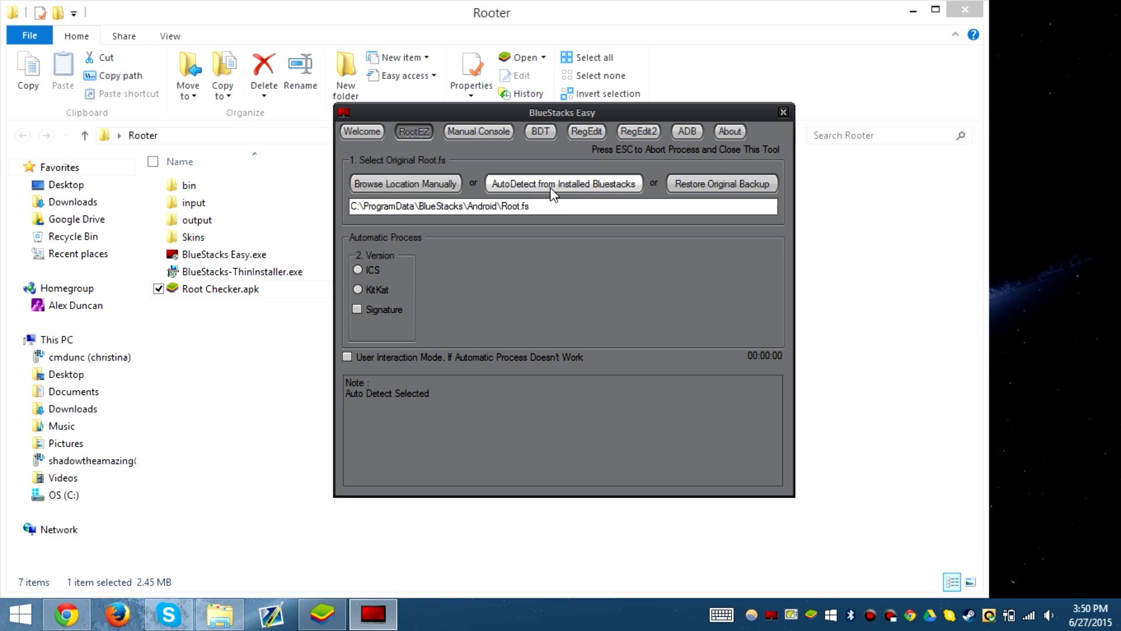
left_click(358, 289)
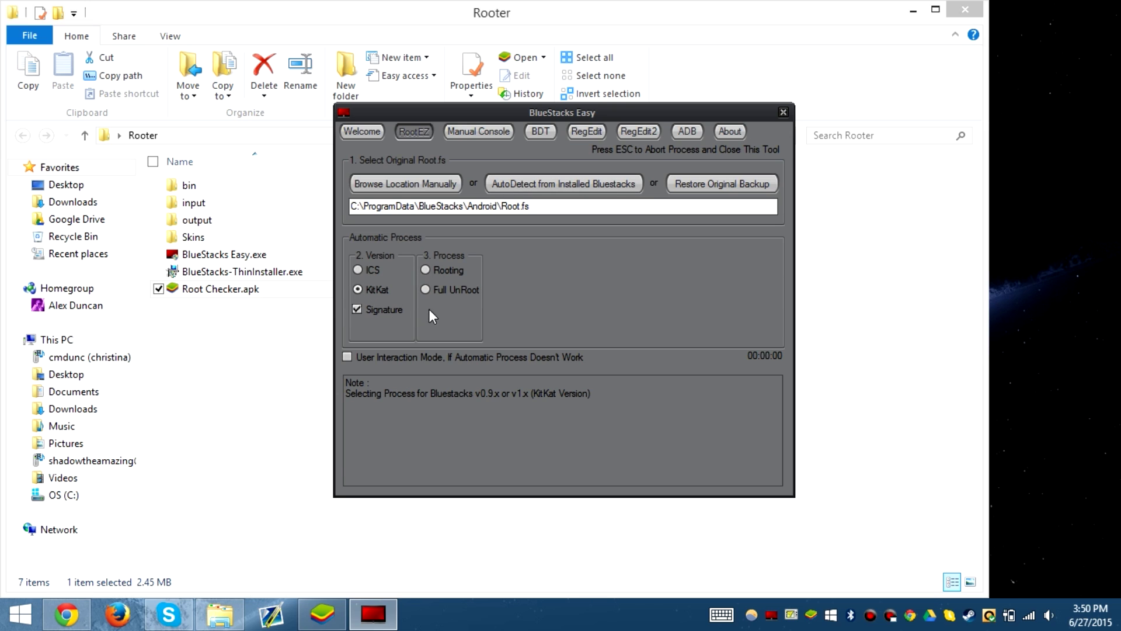
left_click(446, 267)
left_click(524, 290)
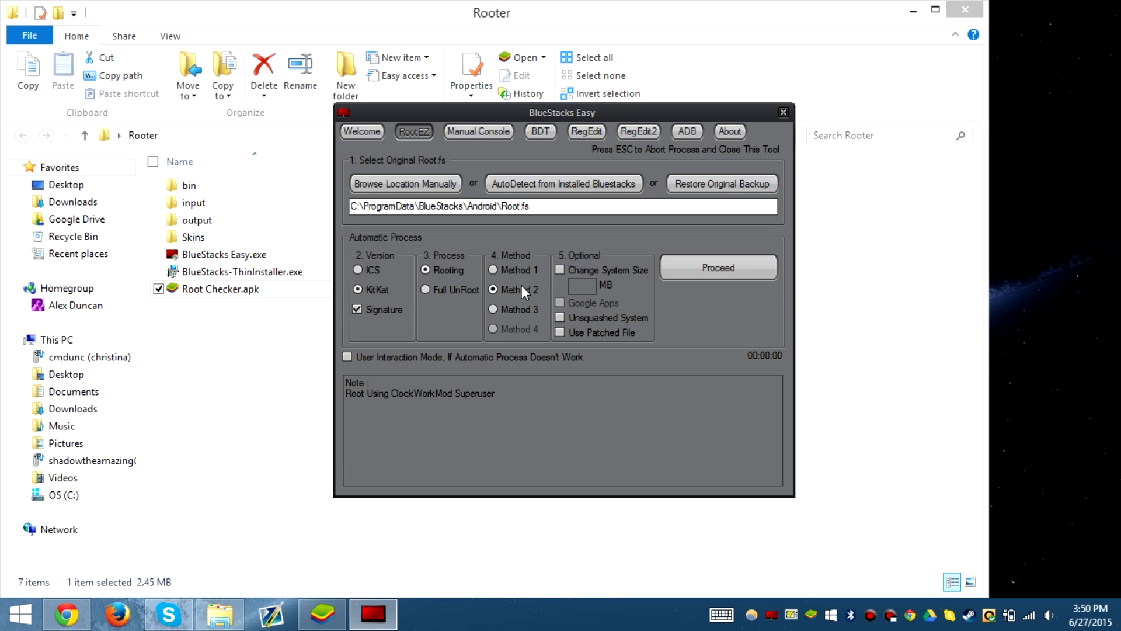
left_click(581, 318)
left_click_drag(496, 395, 388, 399)
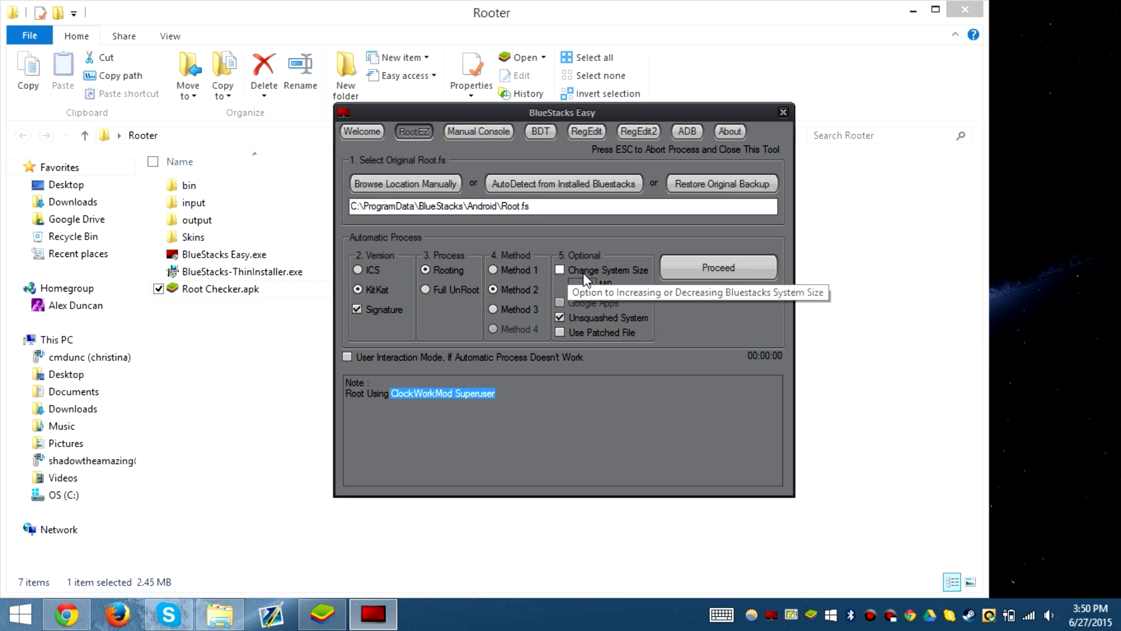
left_click(687, 268)
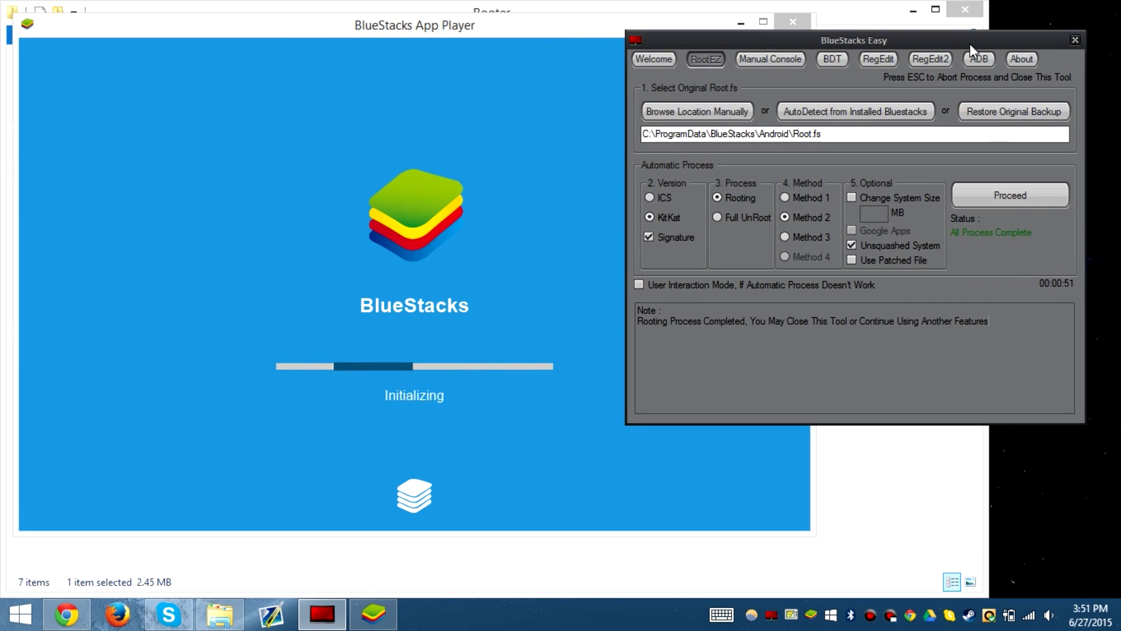
Create a 32 GB Data.sparsefs and a 32 GB SDCard.sparsefs file system with the BDT tools.
left_click(837, 61)
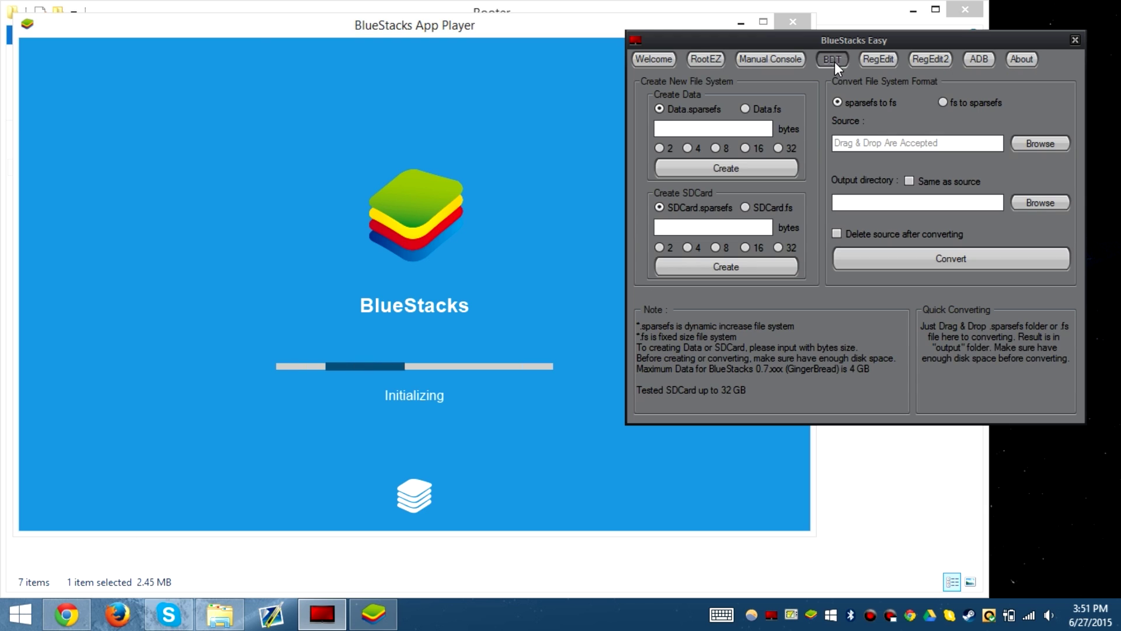
left_click(779, 149)
left_click(779, 247)
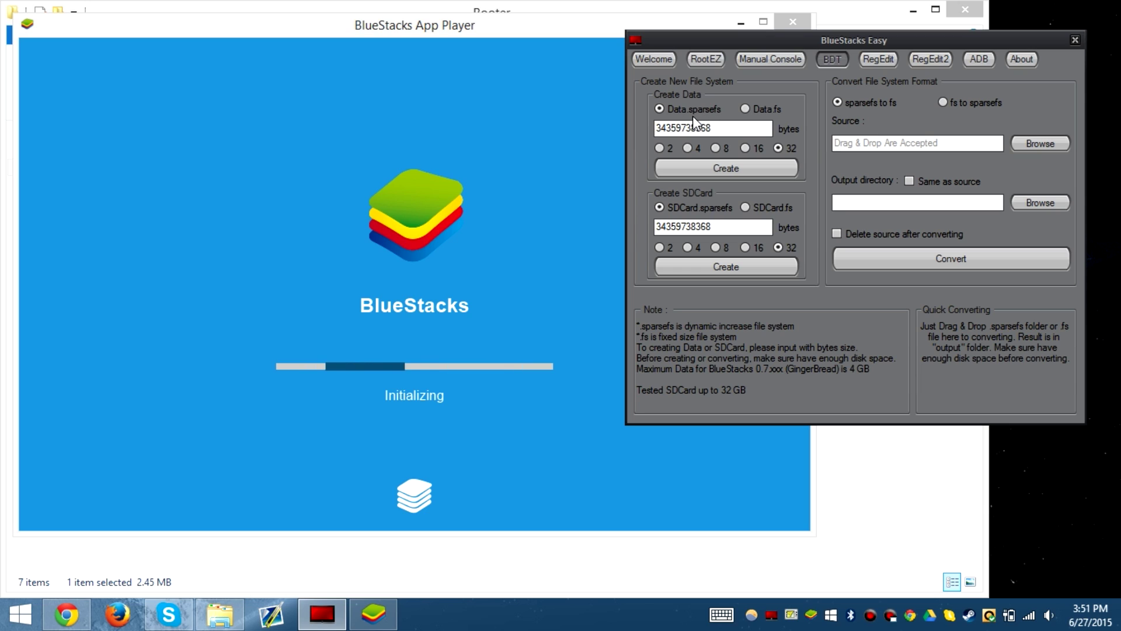
left_click(705, 169)
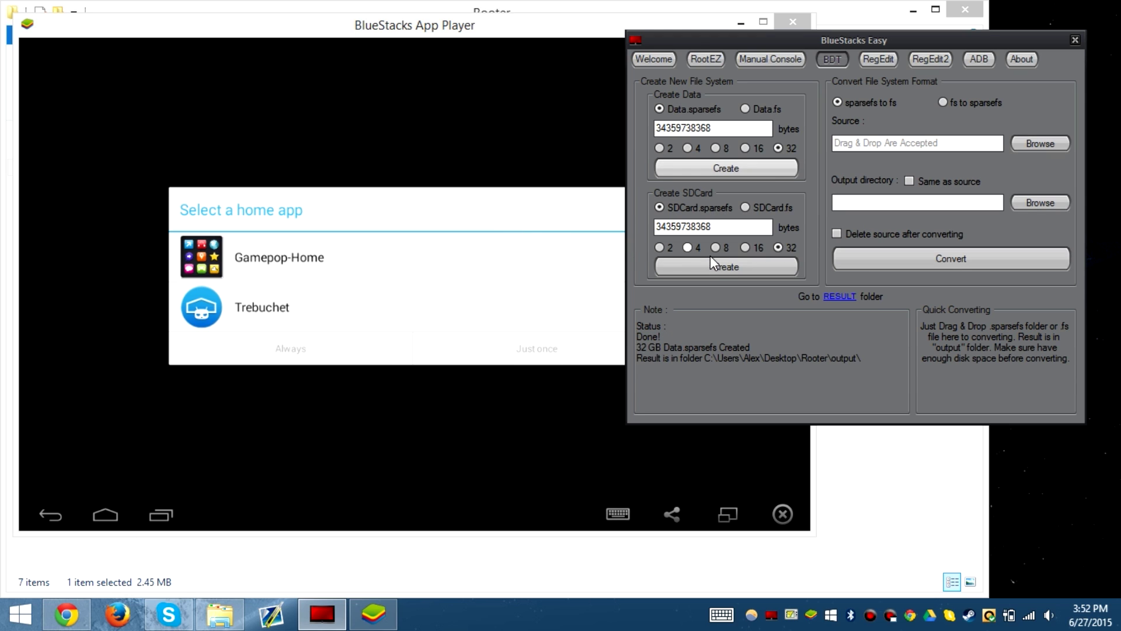
left_click(718, 267)
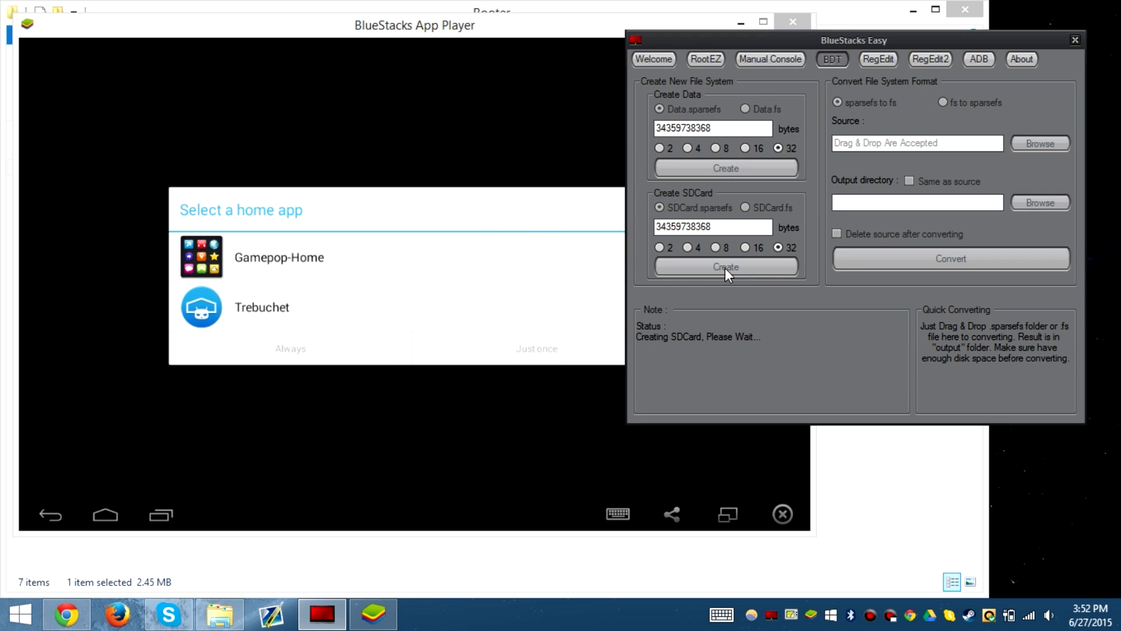
Copy the Data.sparsefs and SDCard.sparsefs folders from Rooter's output folder.
left_click(864, 468)
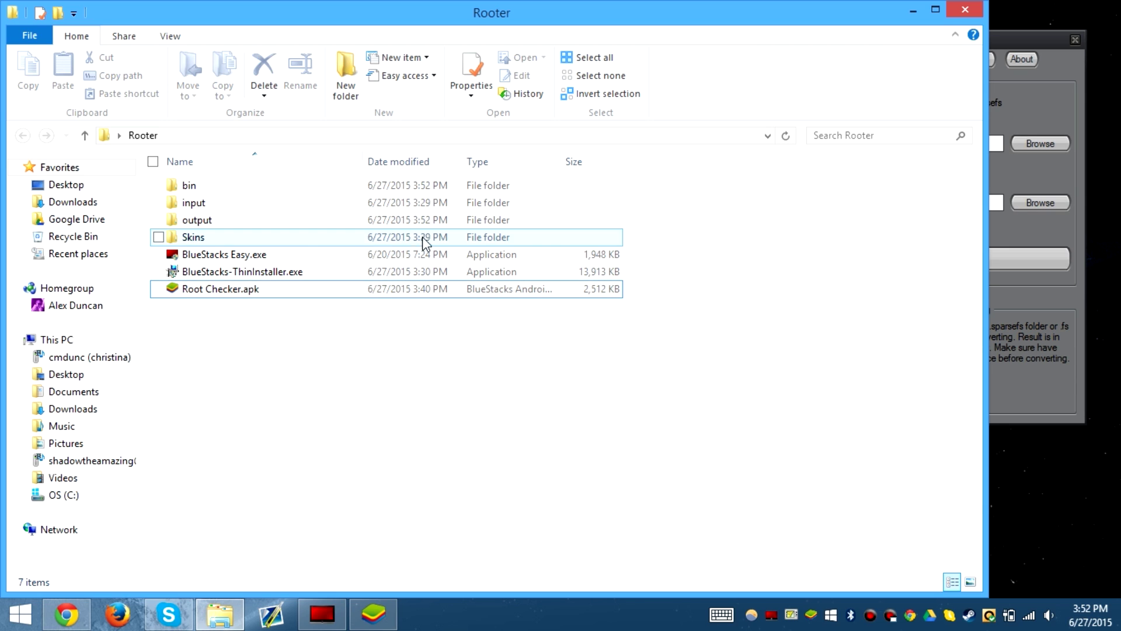
double_click(286, 221)
left_click_drag(277, 255, 281, 190)
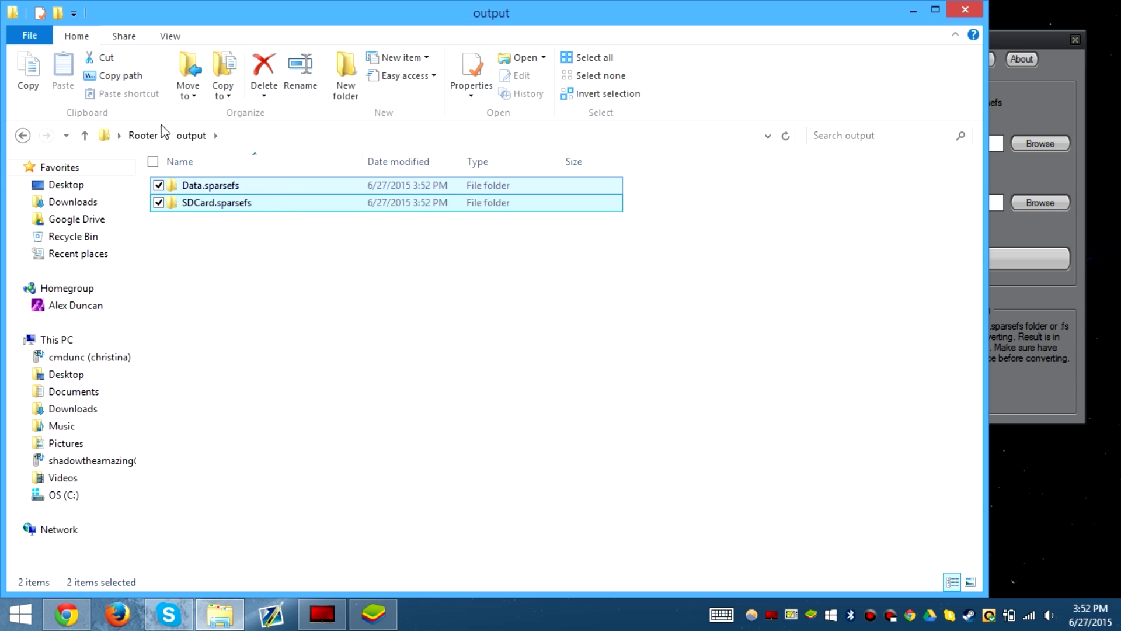
left_click(28, 71)
Switch to BlueStacks App Player, make Trebuchet the permanent home app and dismiss its welcome tips.
left_click(305, 615)
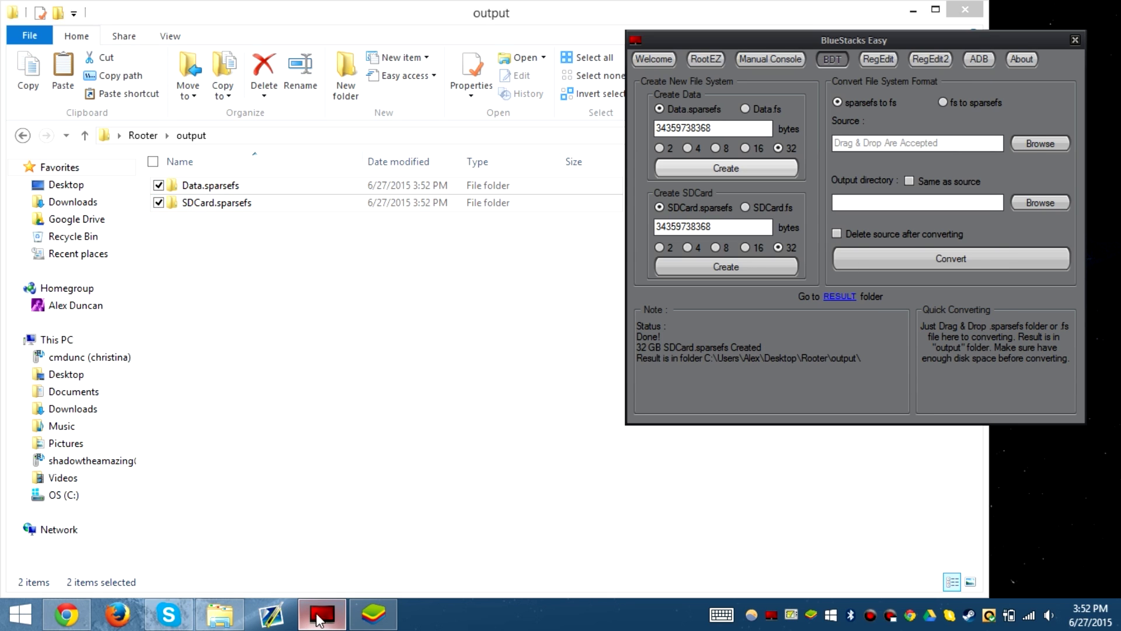
left_click(382, 622)
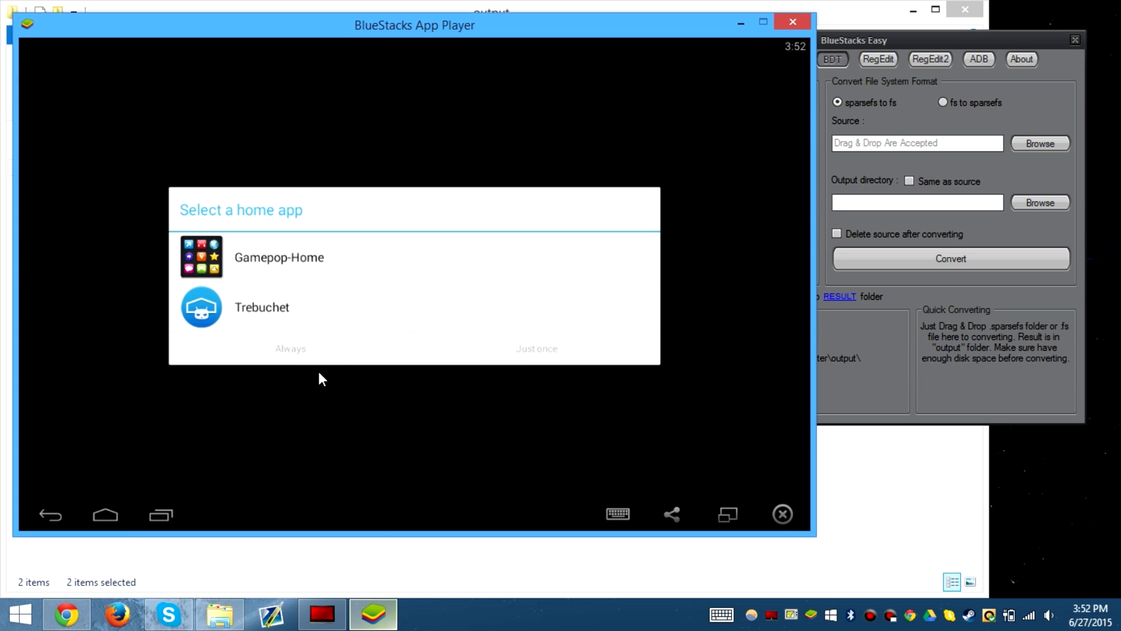
left_click(278, 313)
left_click(294, 347)
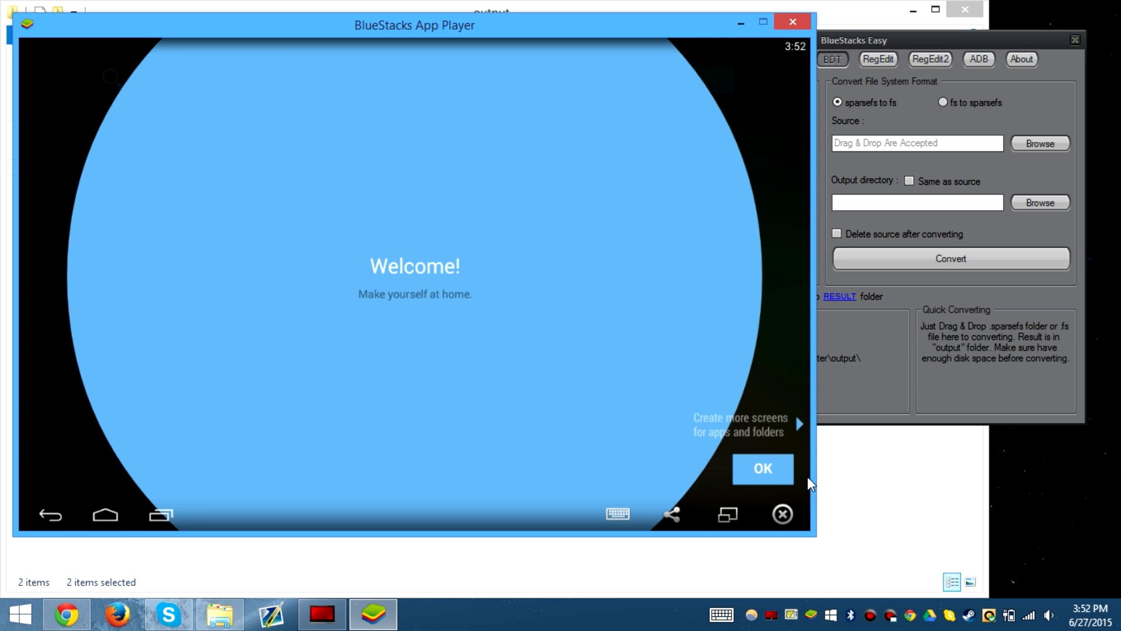
left_click(785, 469)
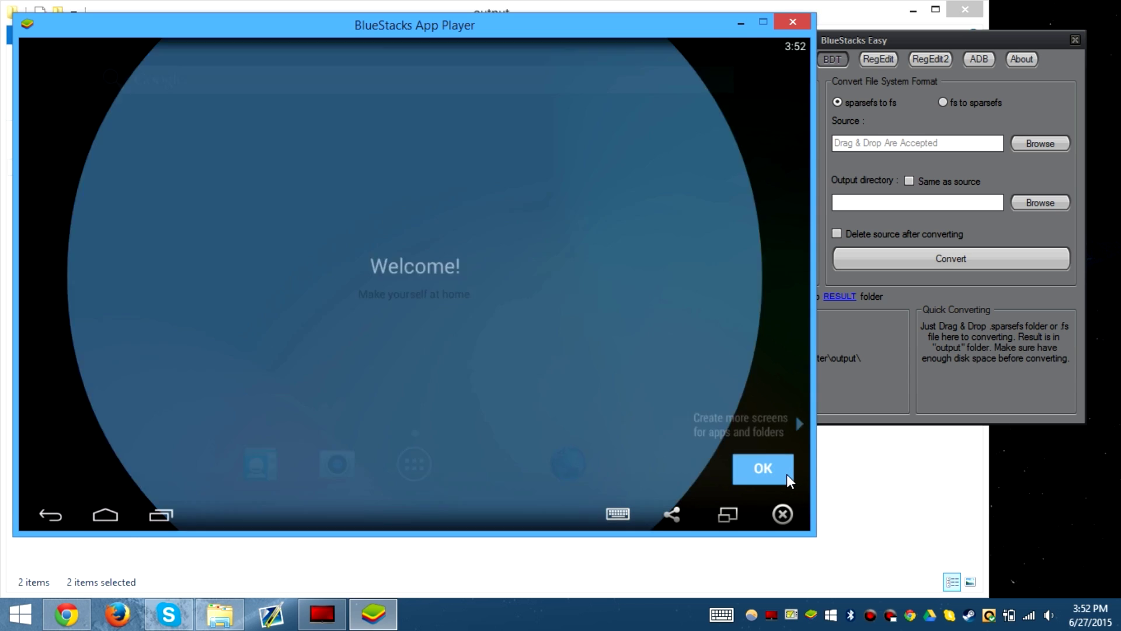
left_click(769, 471)
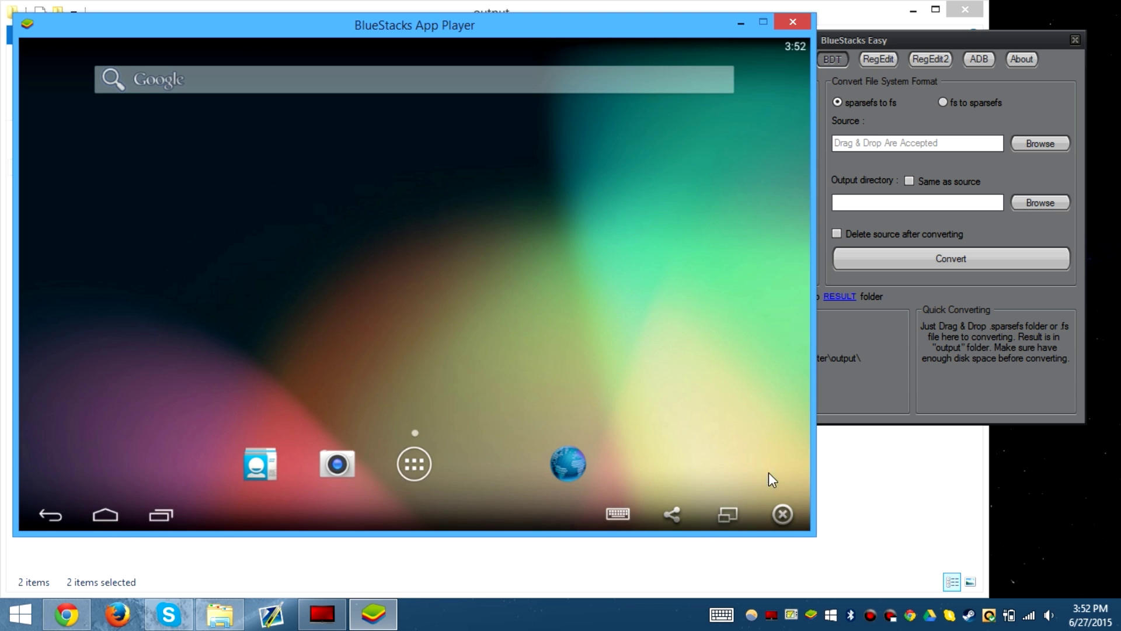
Run a root check in Root Checker and allow its Superuser request with the choice remembered forever.
left_click(416, 462)
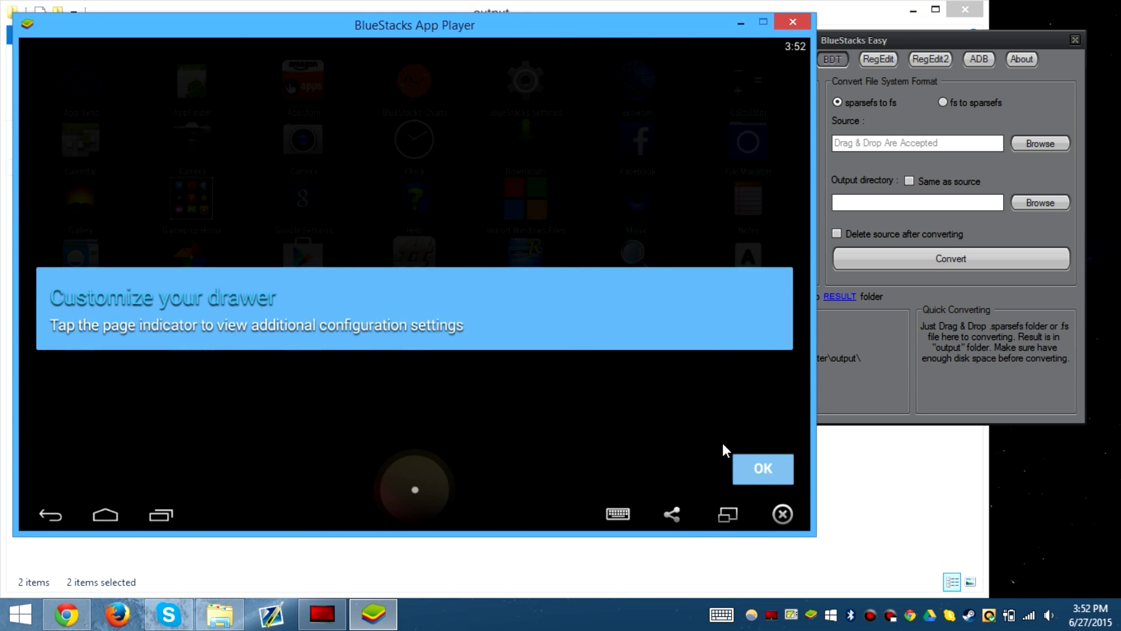
left_click(760, 471)
left_click(436, 271)
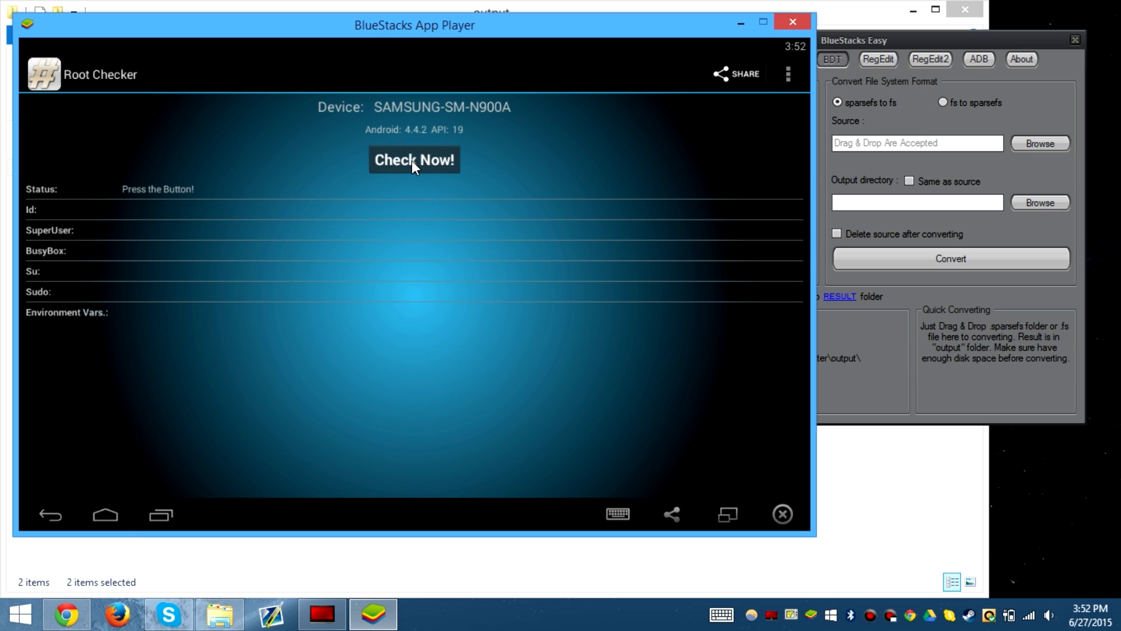
left_click(414, 159)
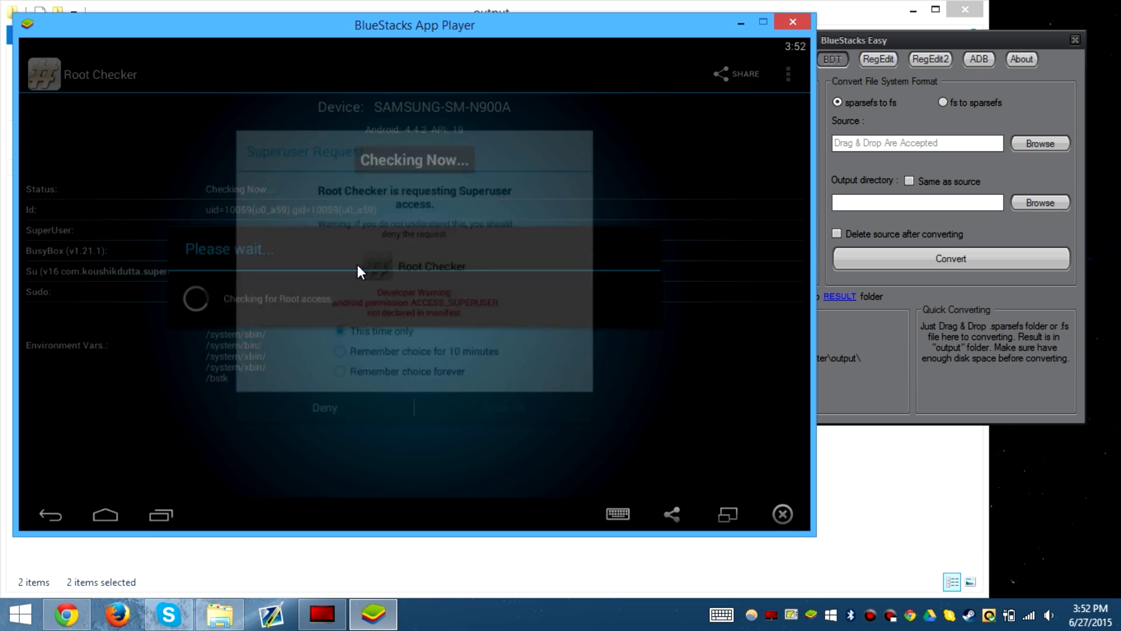
left_click(407, 381)
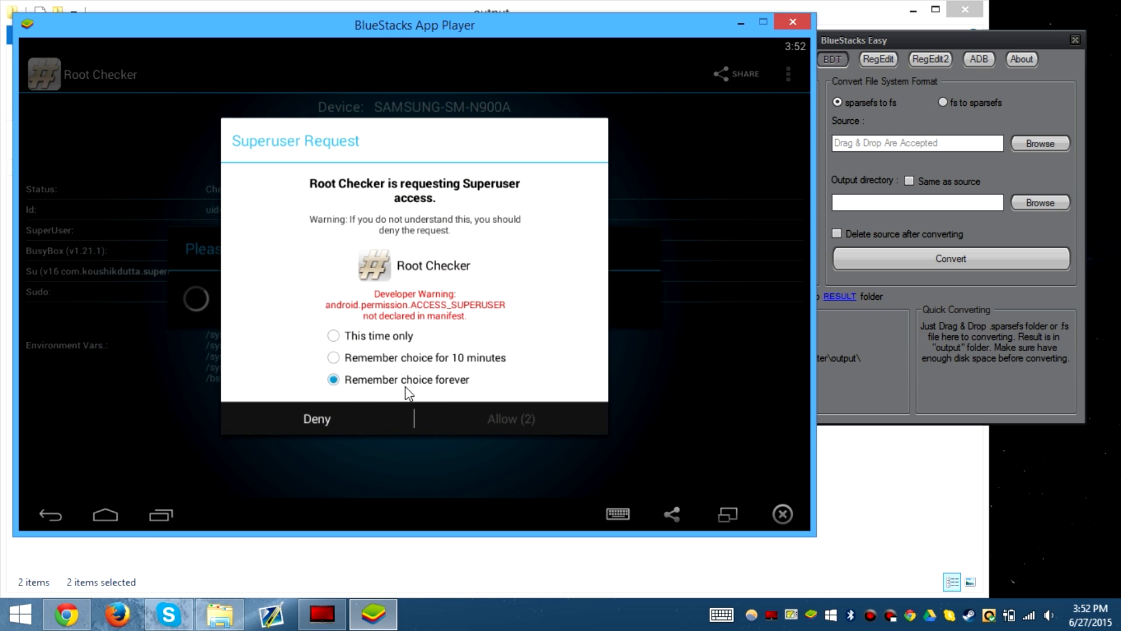
left_click(496, 419)
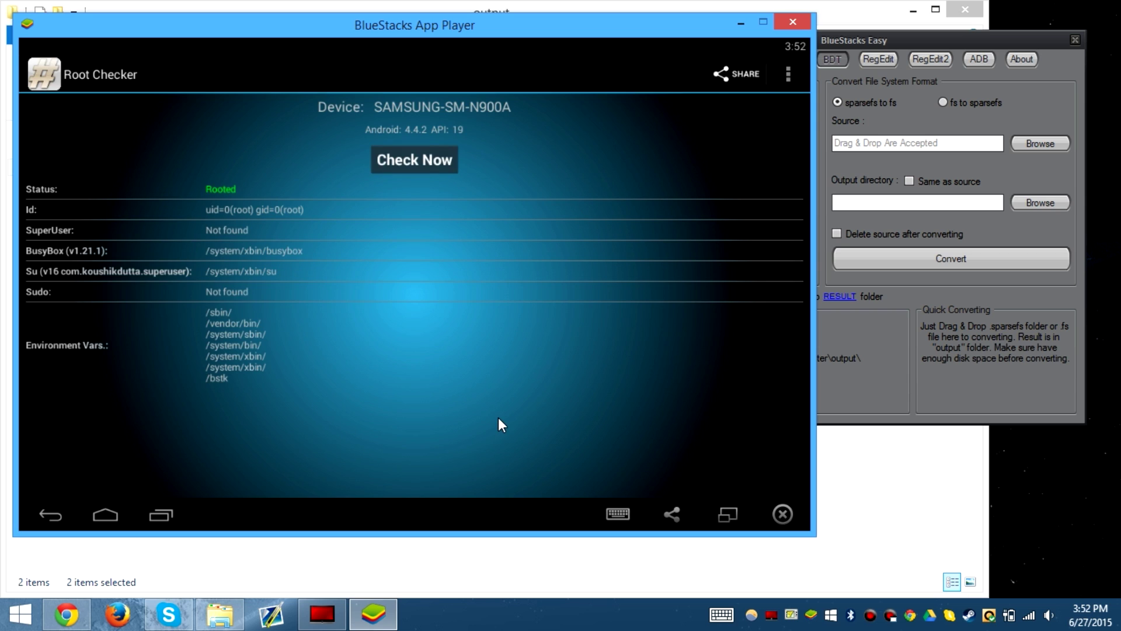
Return to the home screen, view all installed apps and close BlueStacks App Player.
left_click(105, 514)
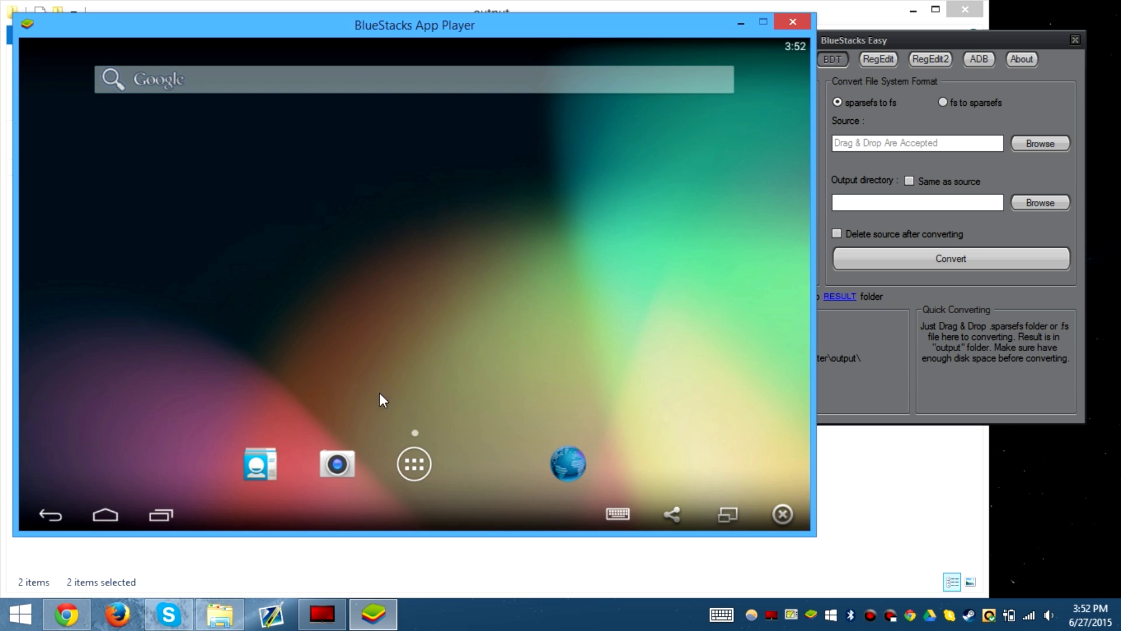
left_click(422, 461)
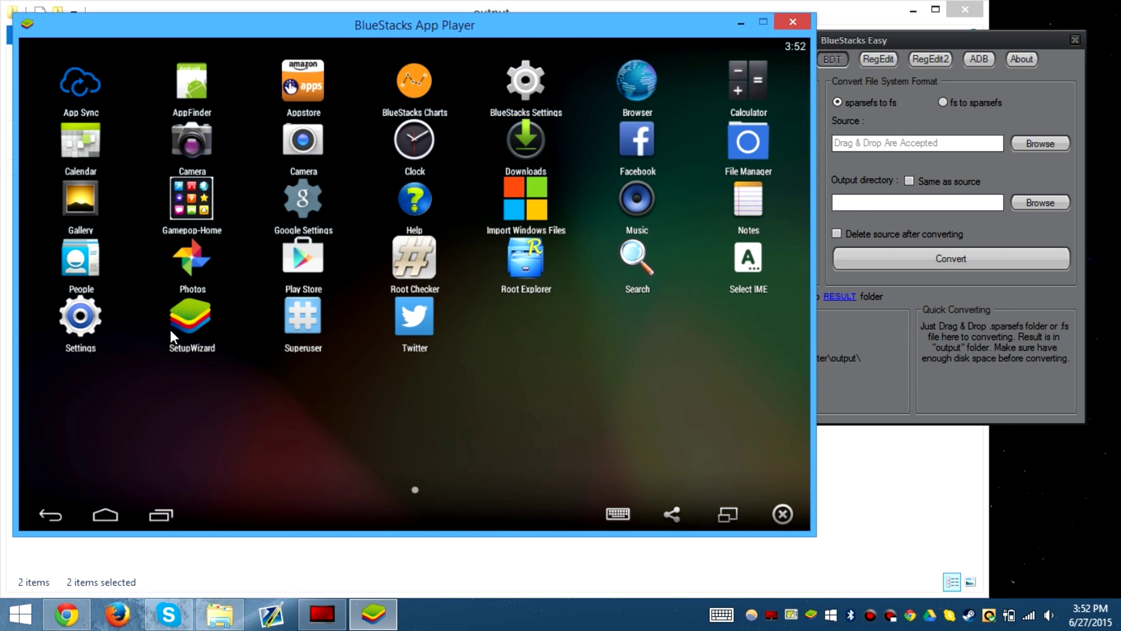
left_click(796, 22)
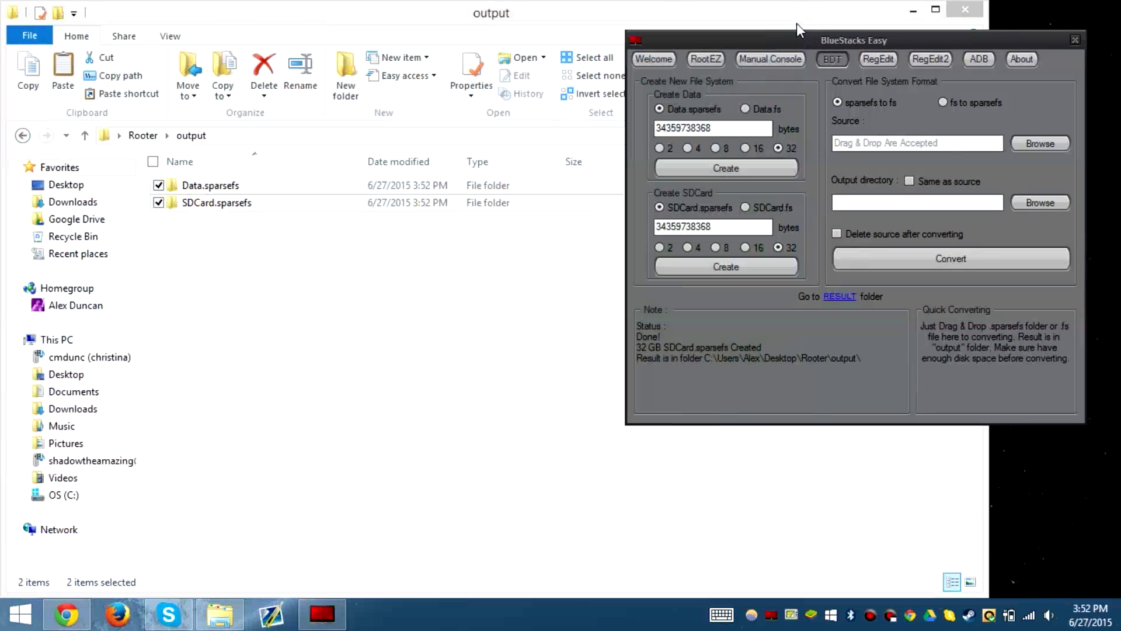
Set the BlueStacks memory to 2000 MB in the RegEdit settings and close BlueStacks Easy.
left_click(877, 60)
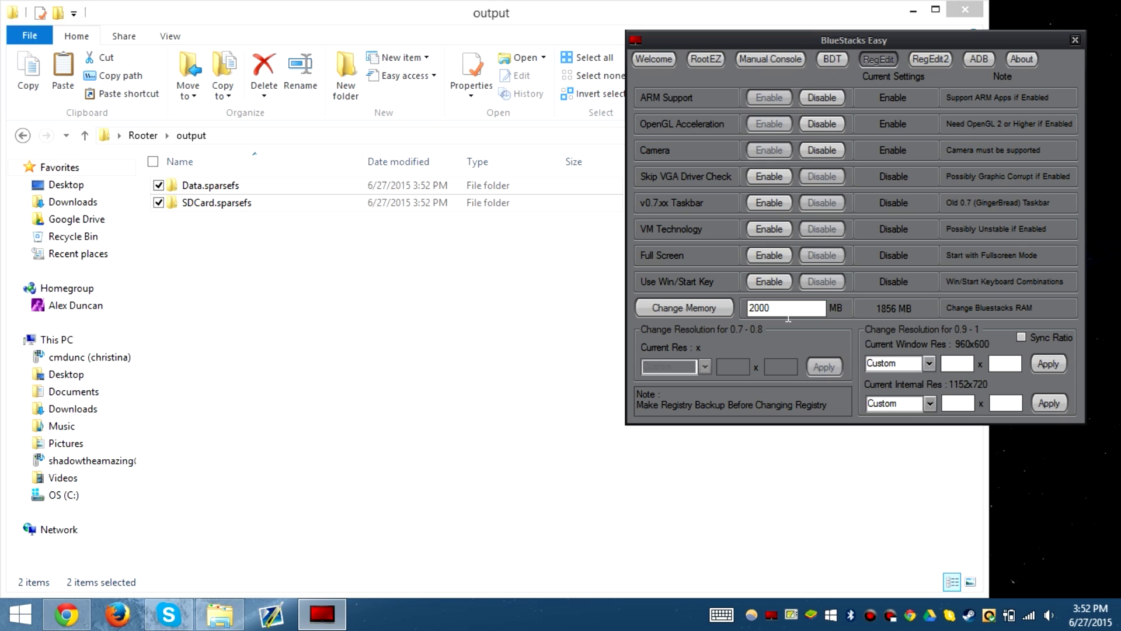
left_click(684, 308)
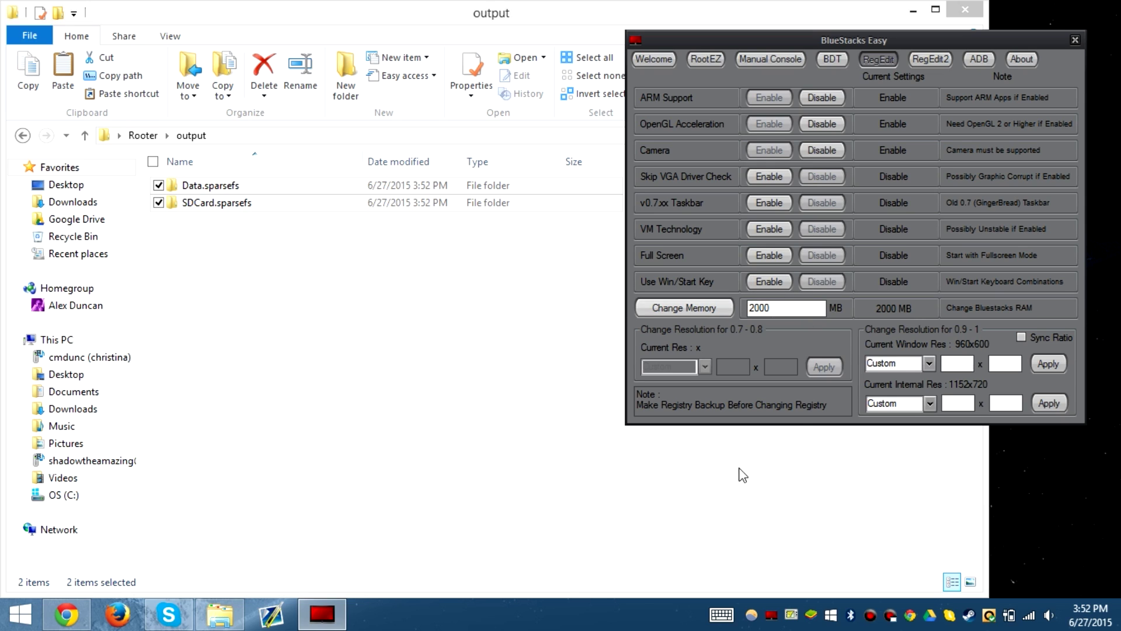
left_click(937, 60)
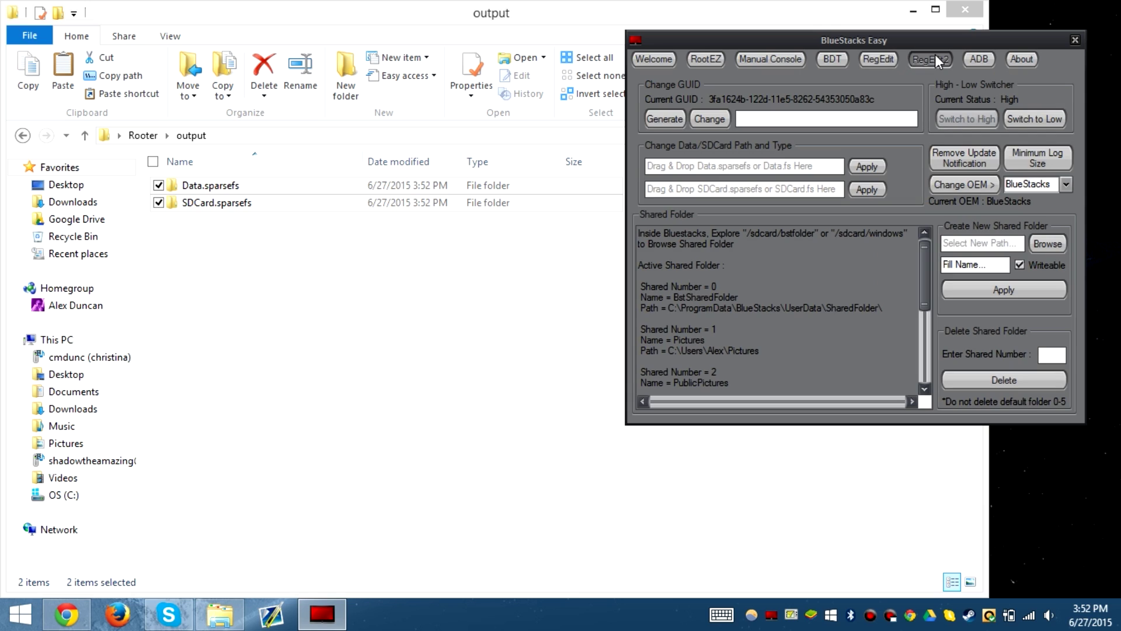
left_click(1075, 39)
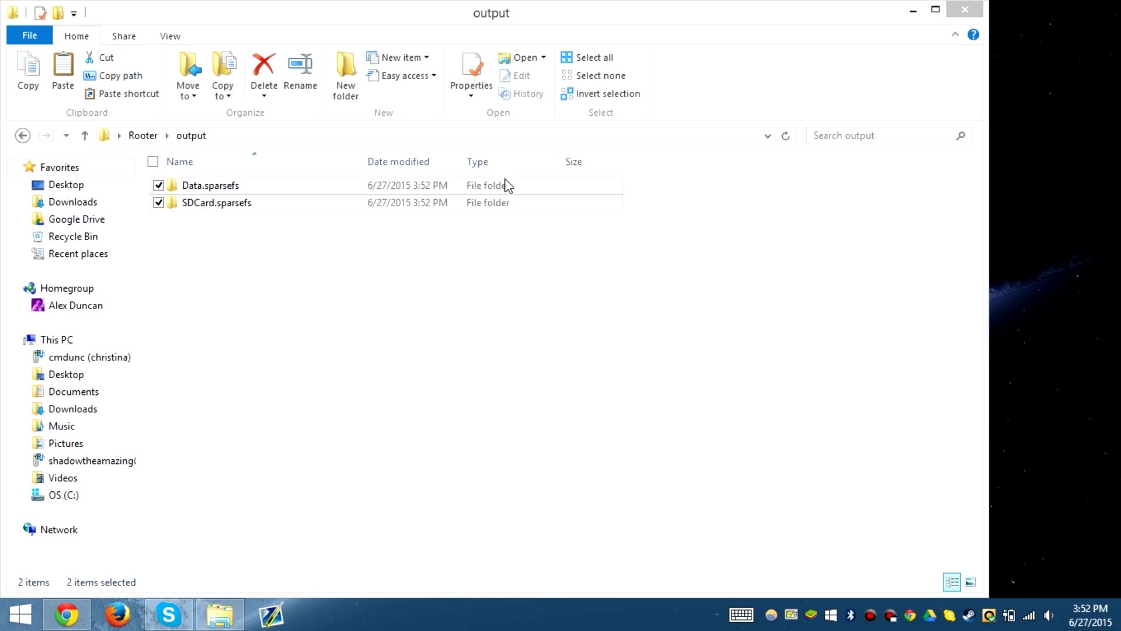
Copy the Data.sparsefs and SDCard.sparsefs folders from output into C:\ProgramData\BlueStacks\Android, over the existing ones.
left_click(35, 82)
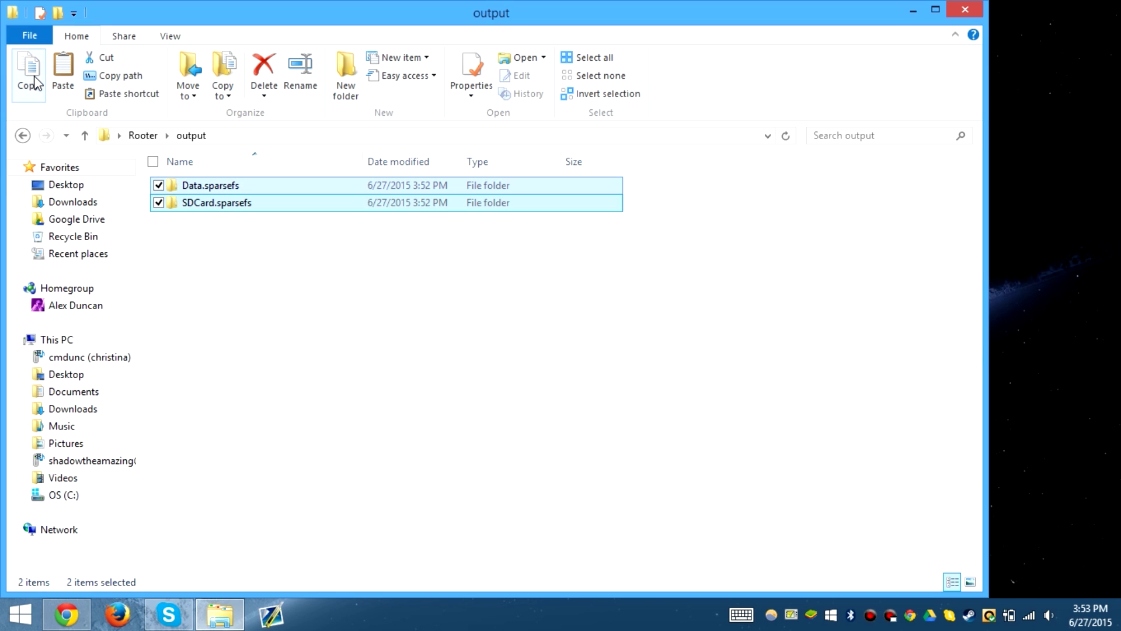
left_click(83, 495)
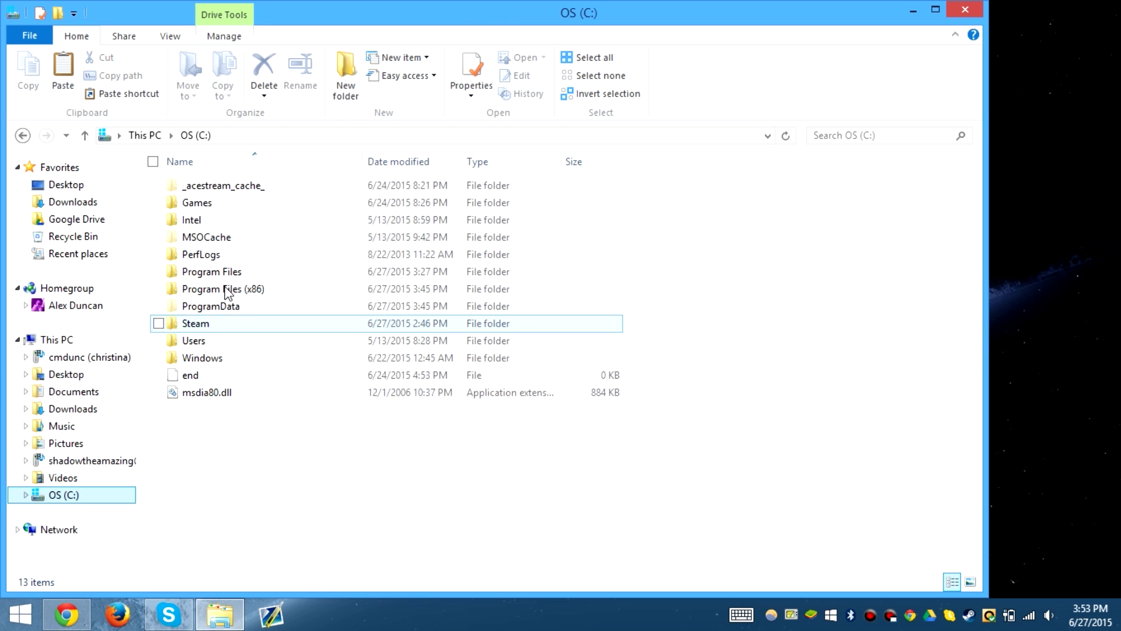
double_click(232, 307)
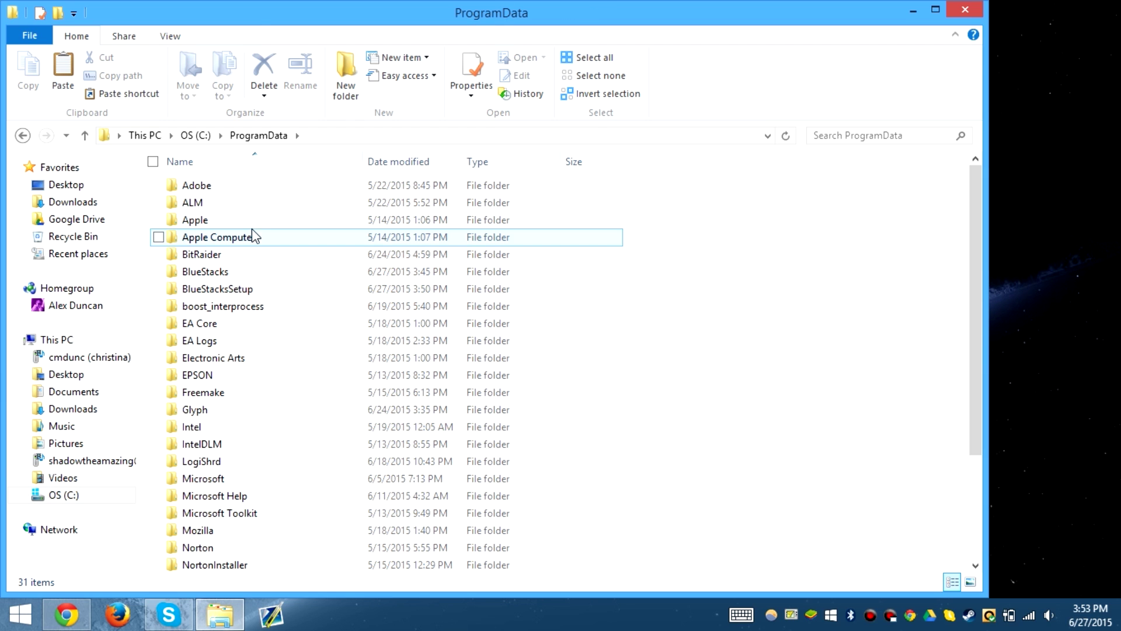
double_click(250, 273)
double_click(242, 185)
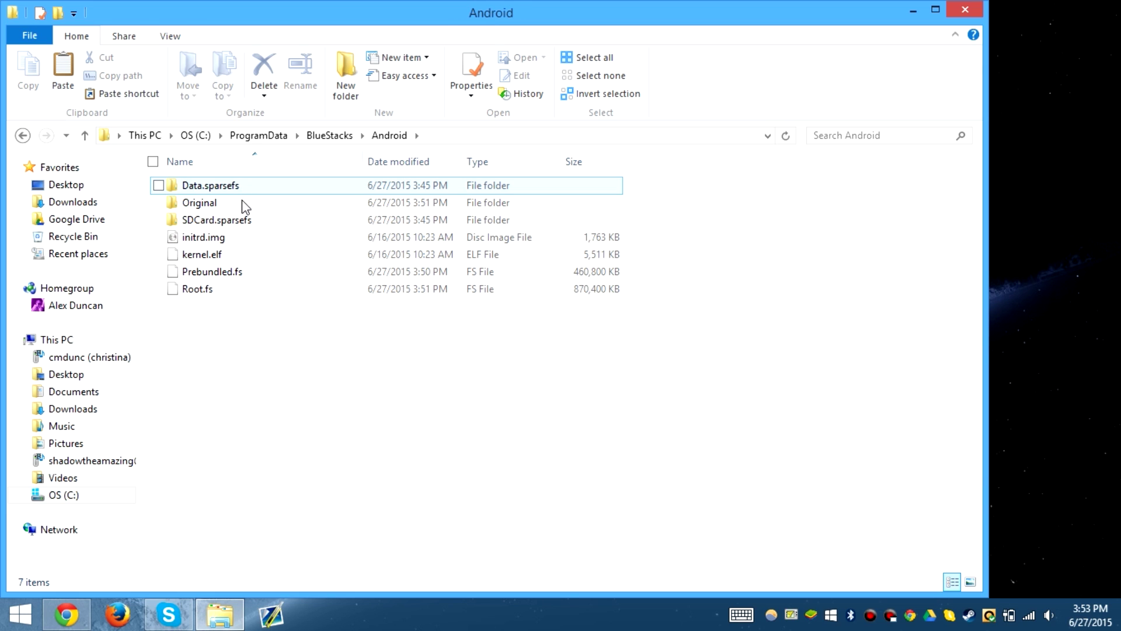
right_click(264, 335)
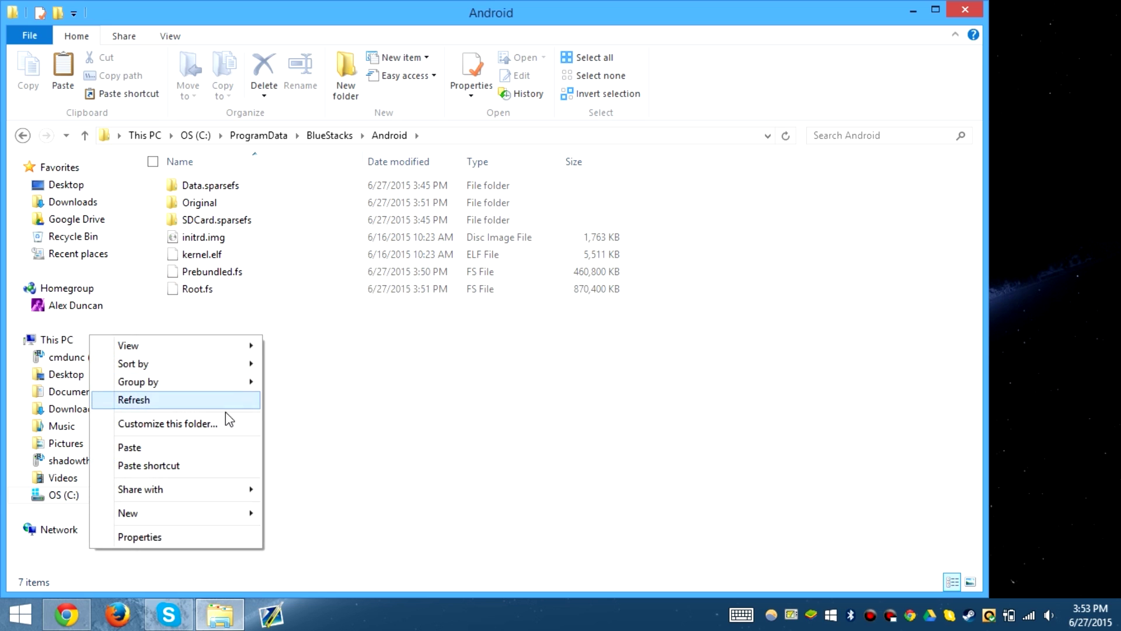
left_click(220, 446)
left_click(586, 175)
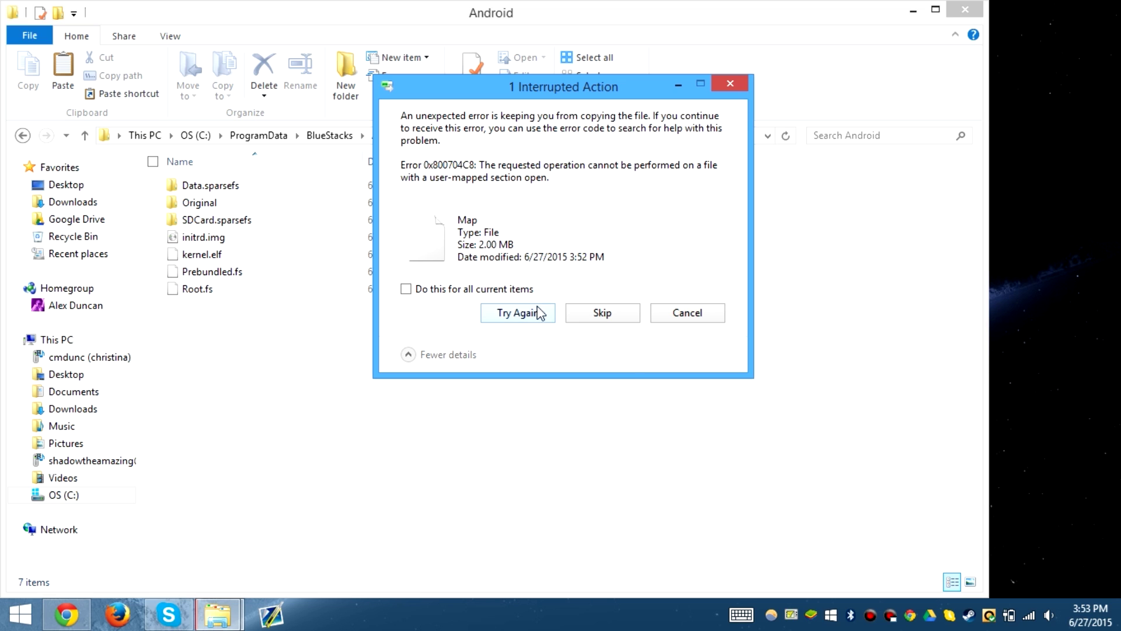
Quit the running BlueStacks Agent and retry the interrupted folder copy.
left_click(522, 292)
left_click(519, 313)
right_click(811, 616)
left_click(796, 594)
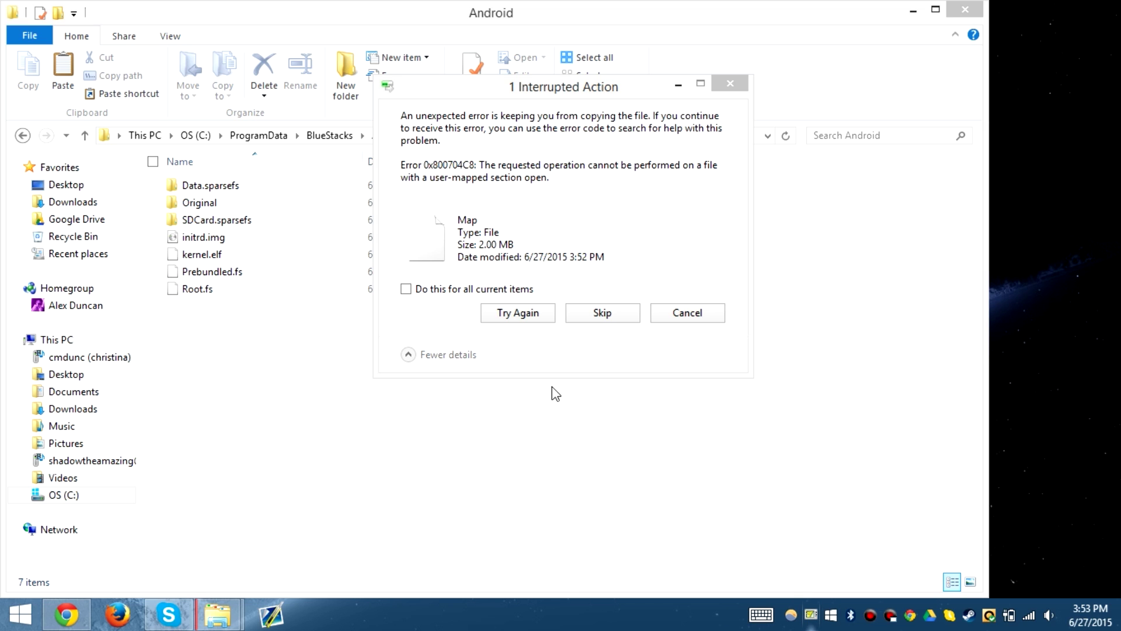
left_click(538, 316)
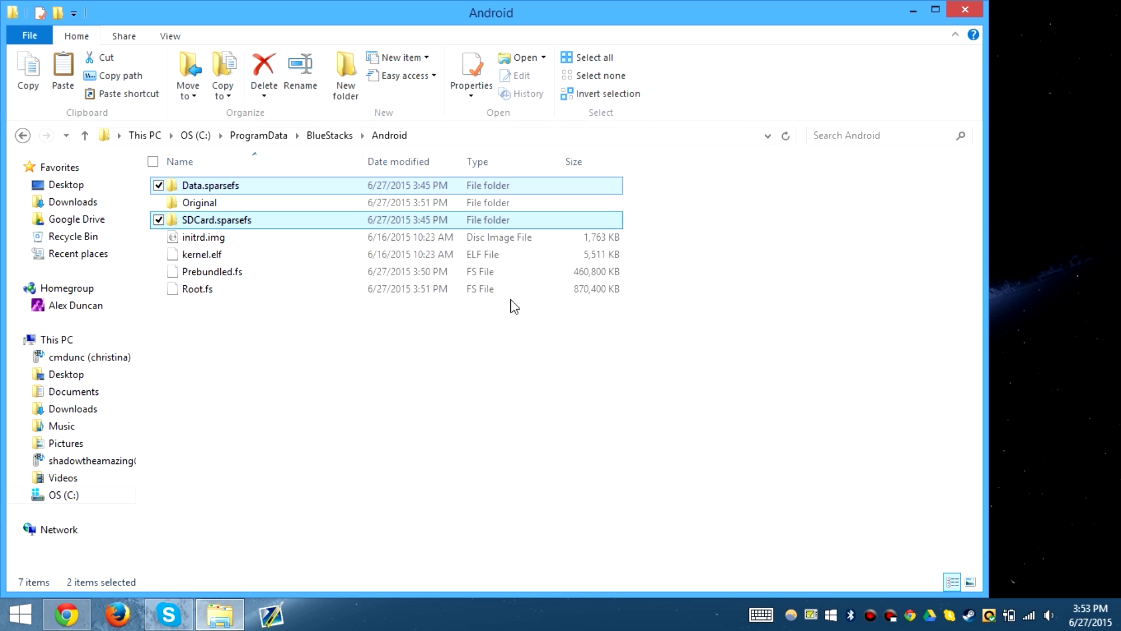
Reopen the Android folder under C:\ProgramData\BlueStacks and copy its full path.
left_click(64, 496)
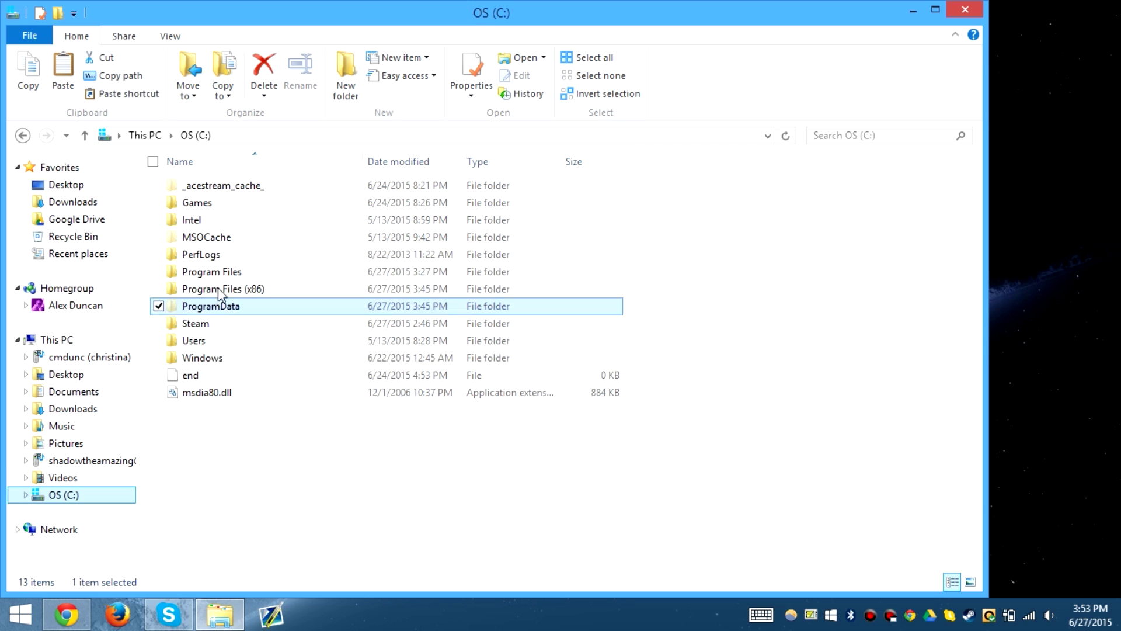
double_click(231, 308)
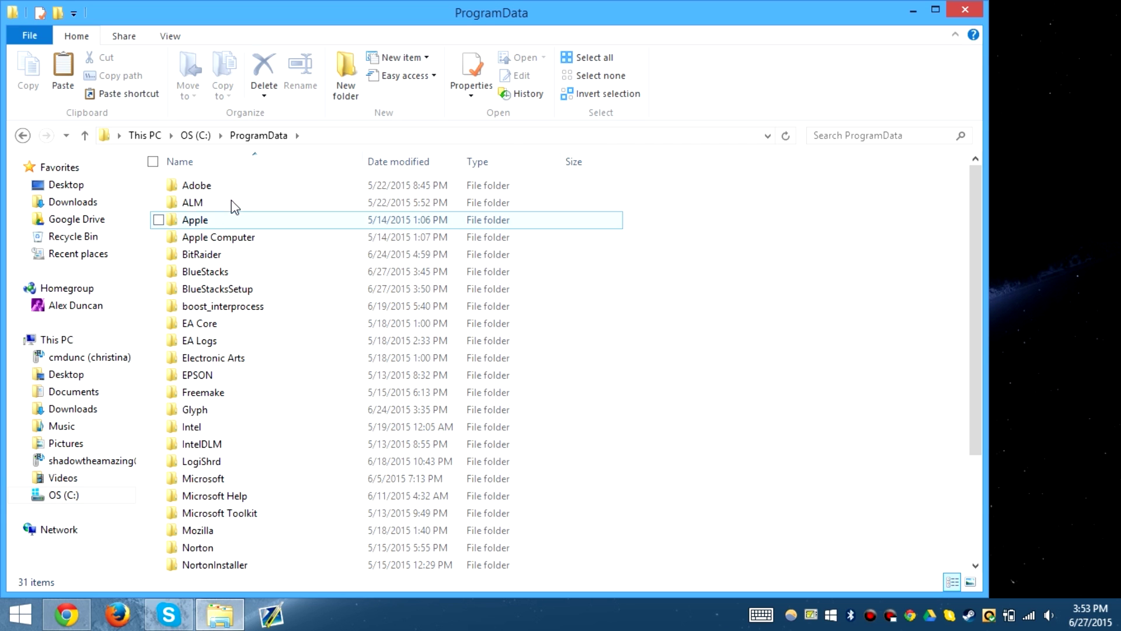
left_click(230, 273)
double_click(229, 274)
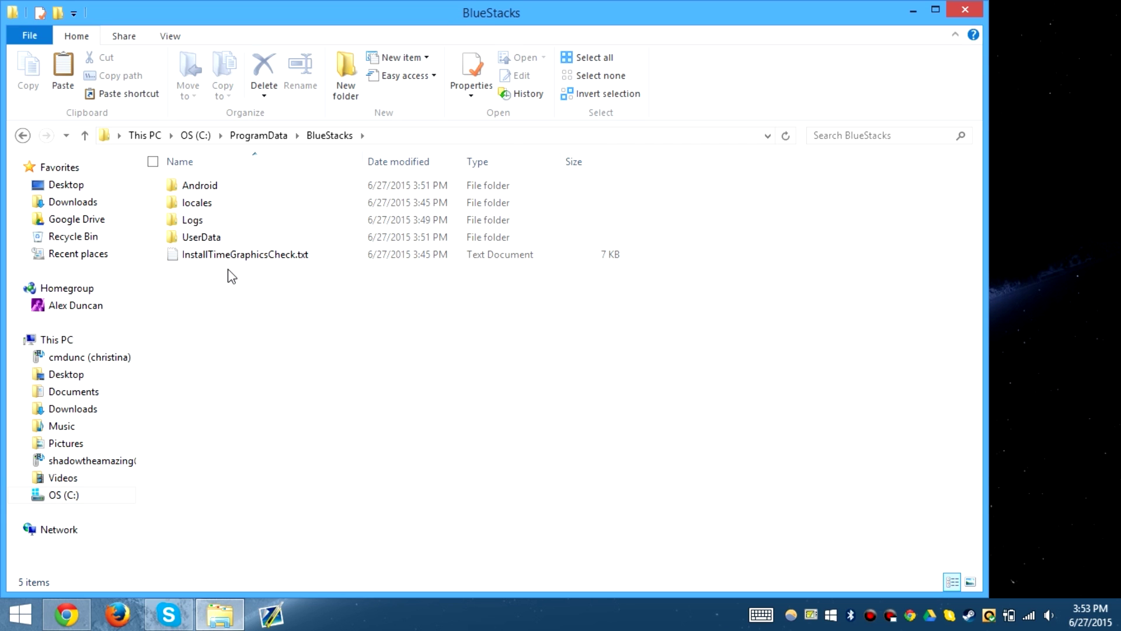
double_click(285, 185)
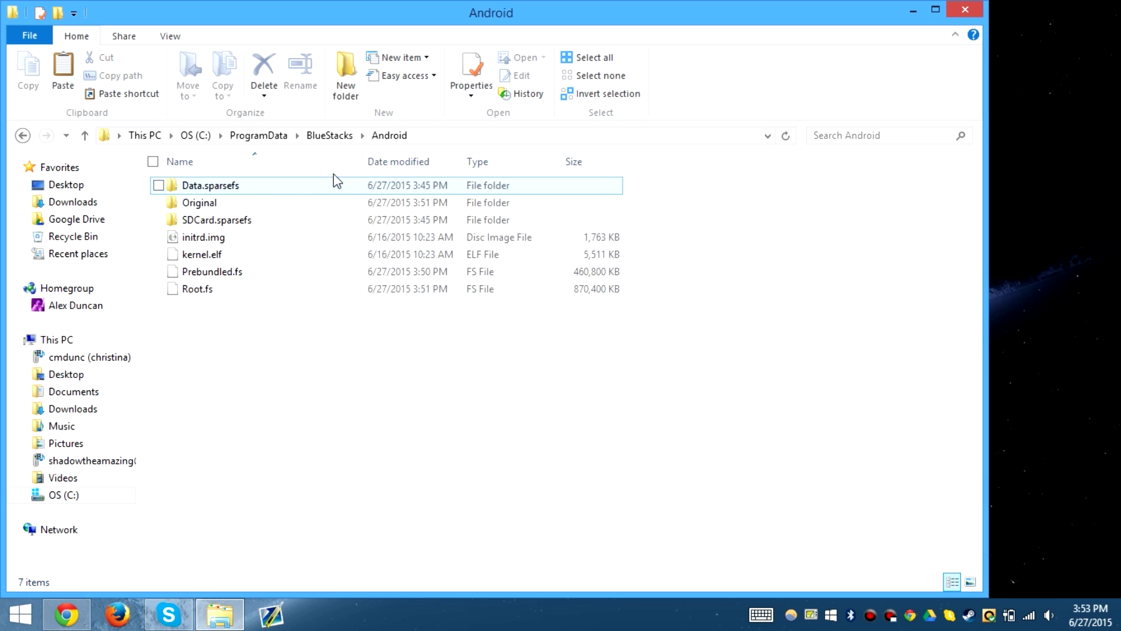
left_click(465, 137)
key("ctrl+c")
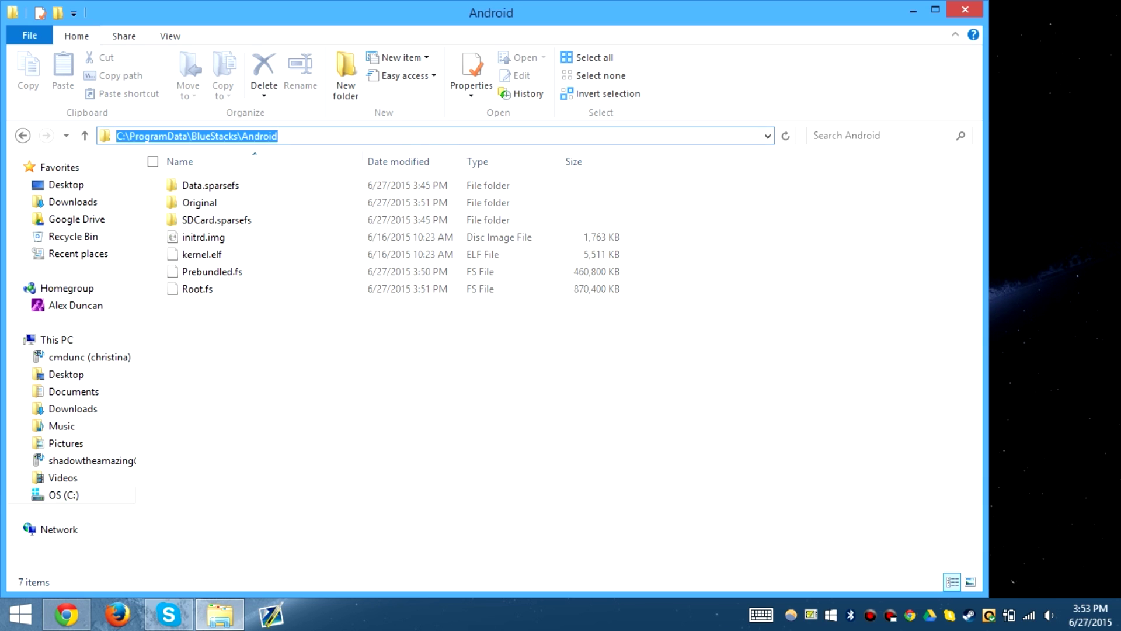
left_click(278, 136)
Paste the copied folder path into a new Notepad document, close the Android folder window and minimize Notepad.
left_click(20, 614)
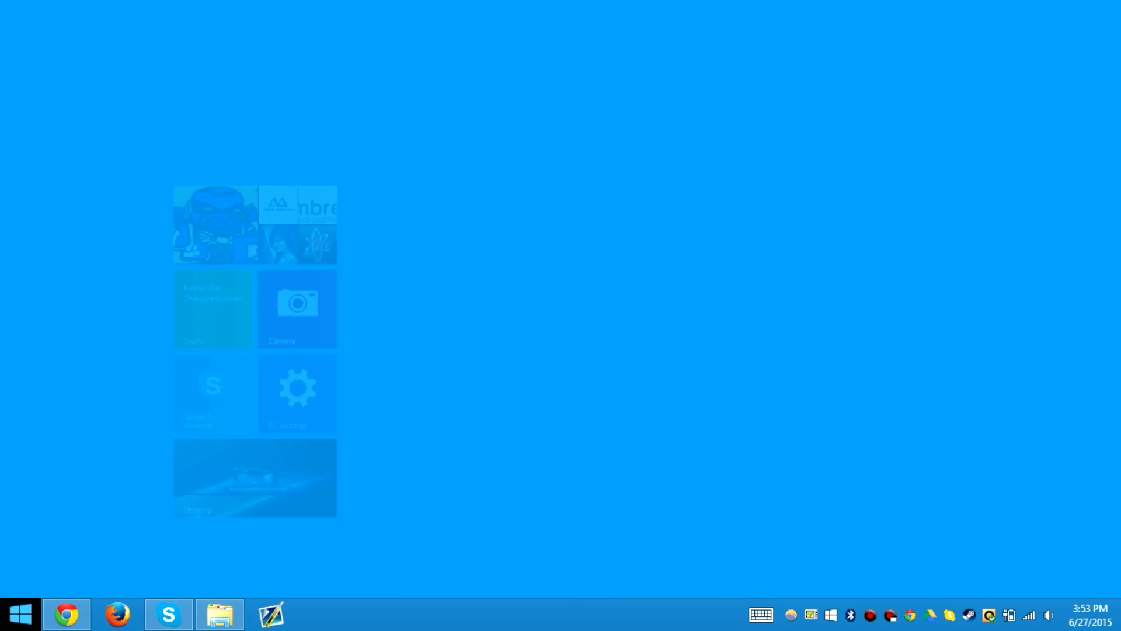
type("notepad")
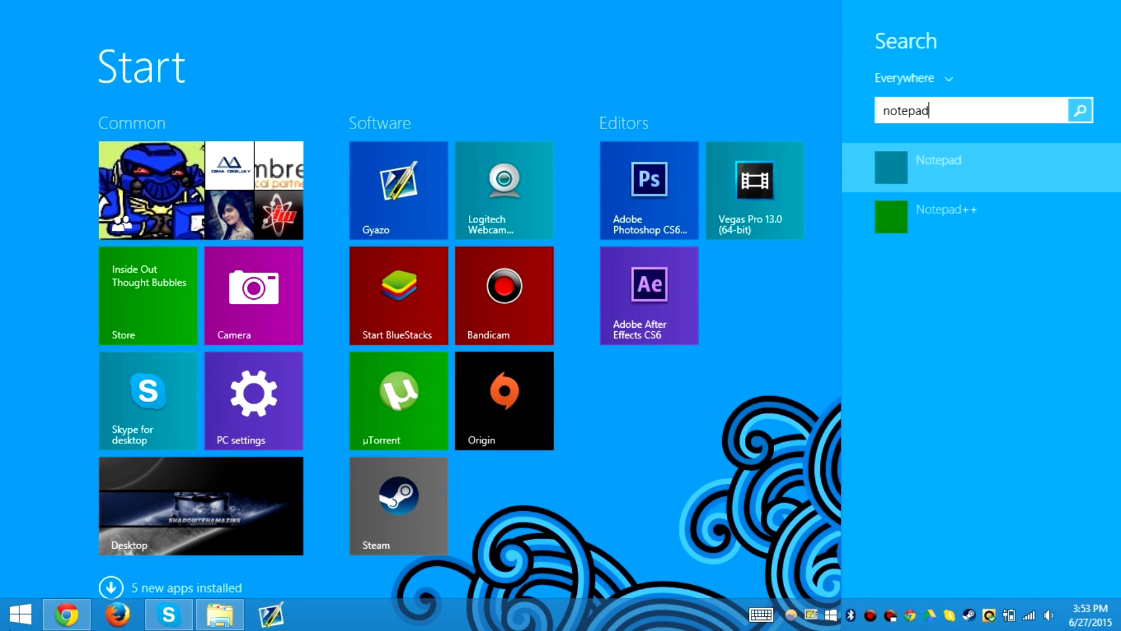
key("Return")
key("ctrl+v")
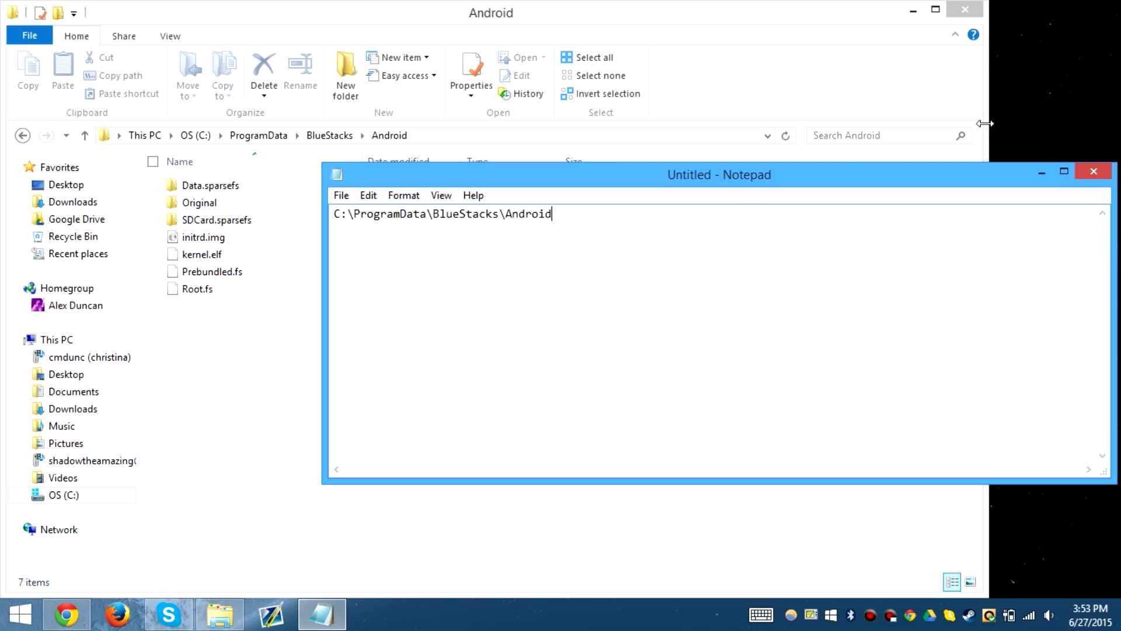
left_click(965, 9)
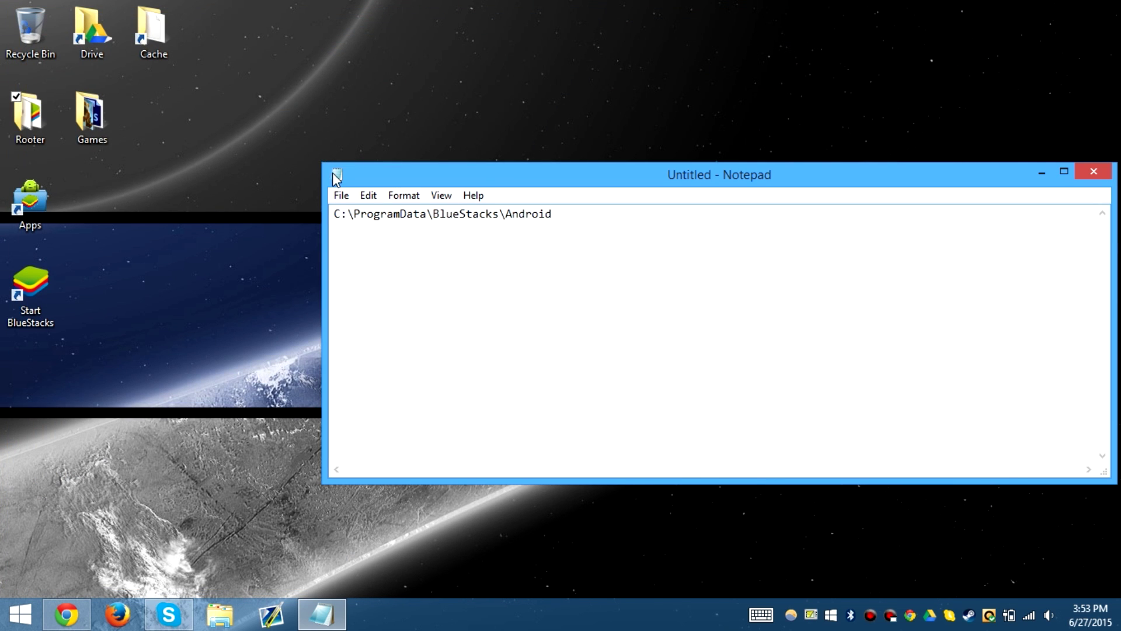
left_click(1042, 173)
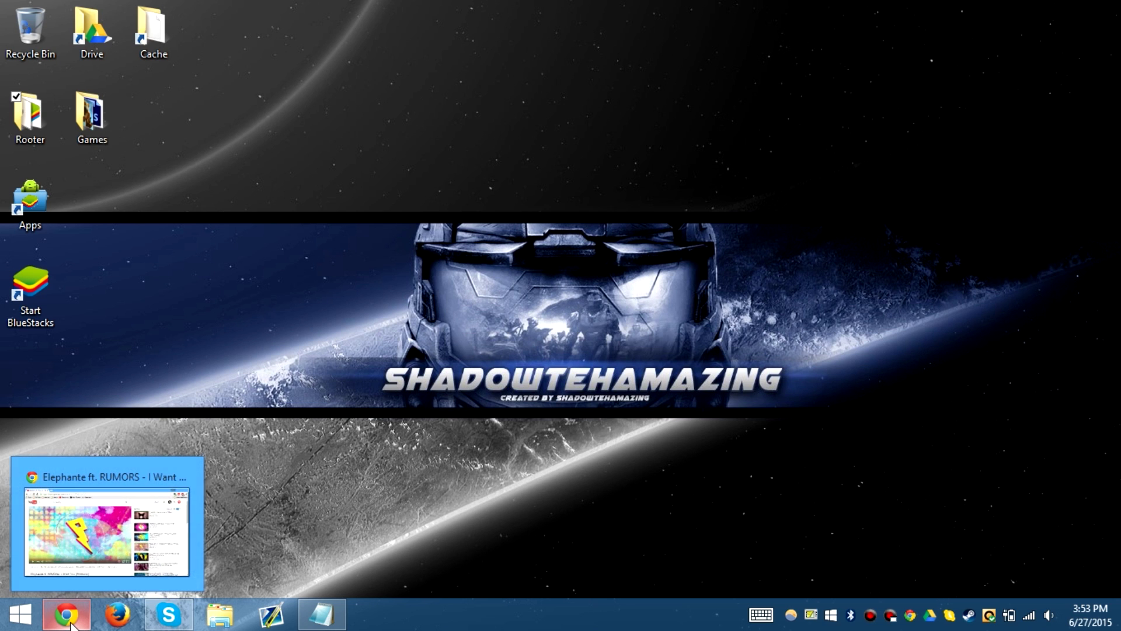
Start BlueStacks, move its window clear of the desktop icons and close Notepad without saving the note.
left_click(32, 289)
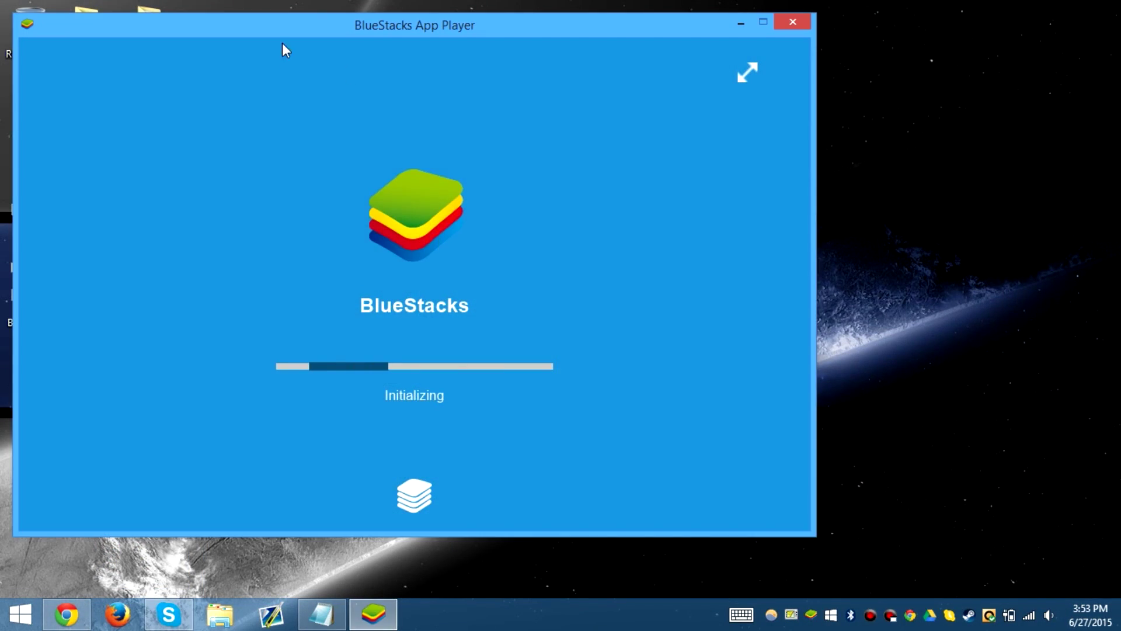
left_click_drag(453, 34, 691, 39)
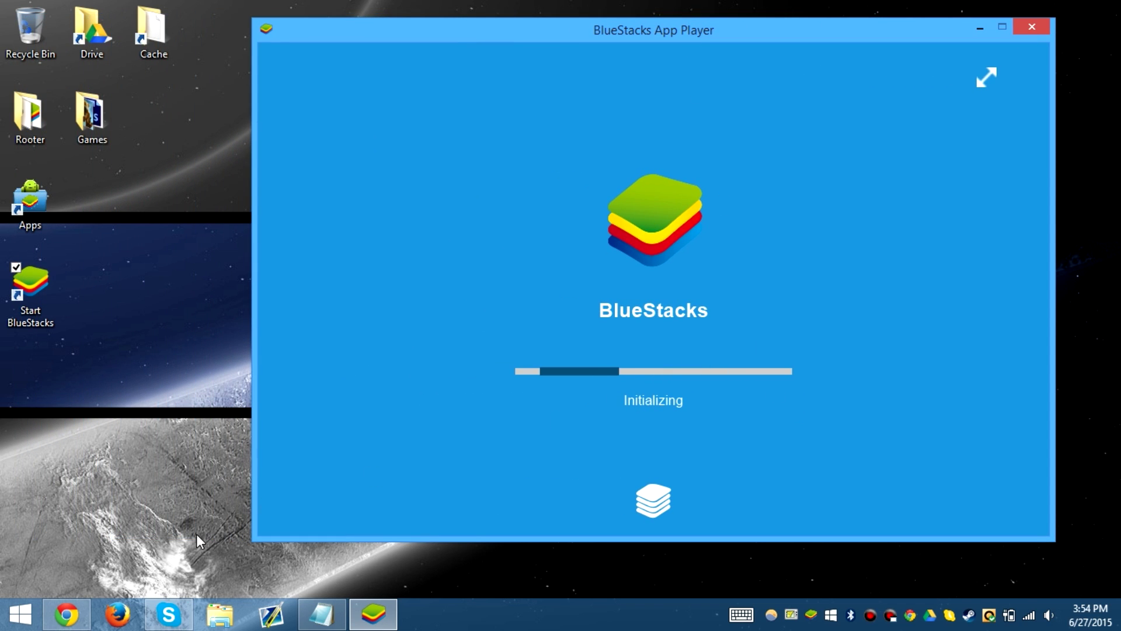
left_click(321, 613)
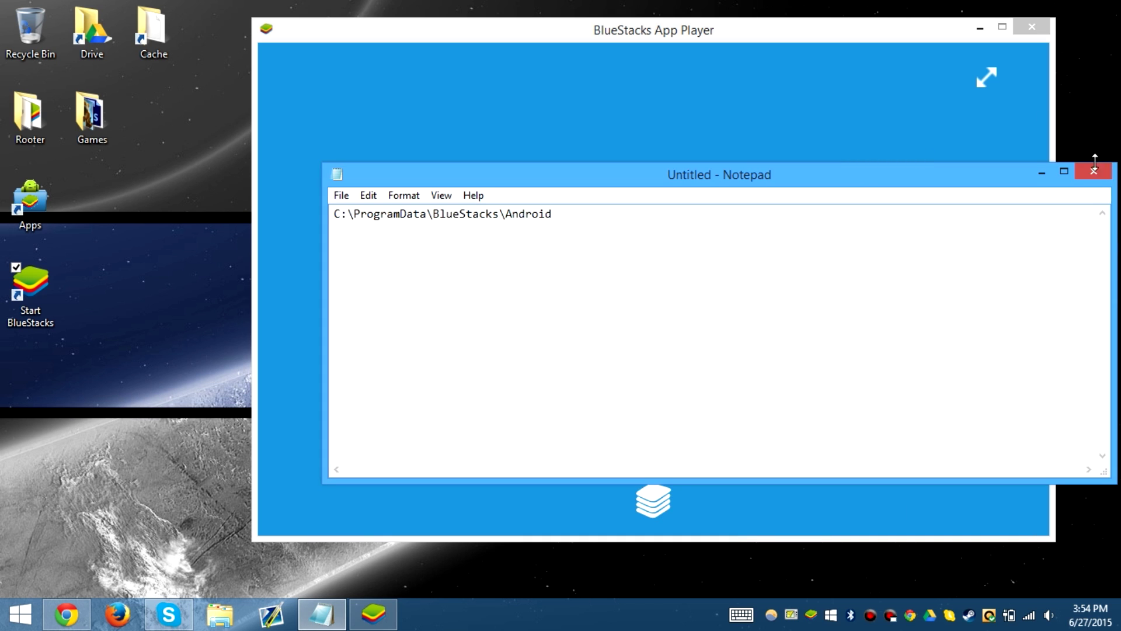
left_click(1094, 170)
left_click(592, 307)
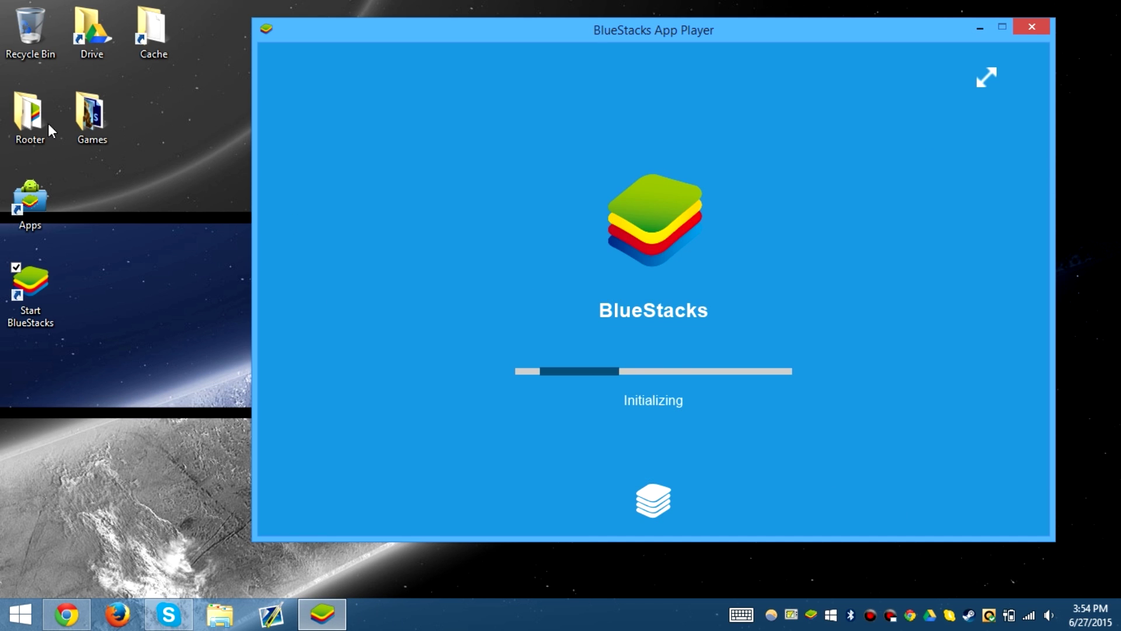
double_click(50, 129)
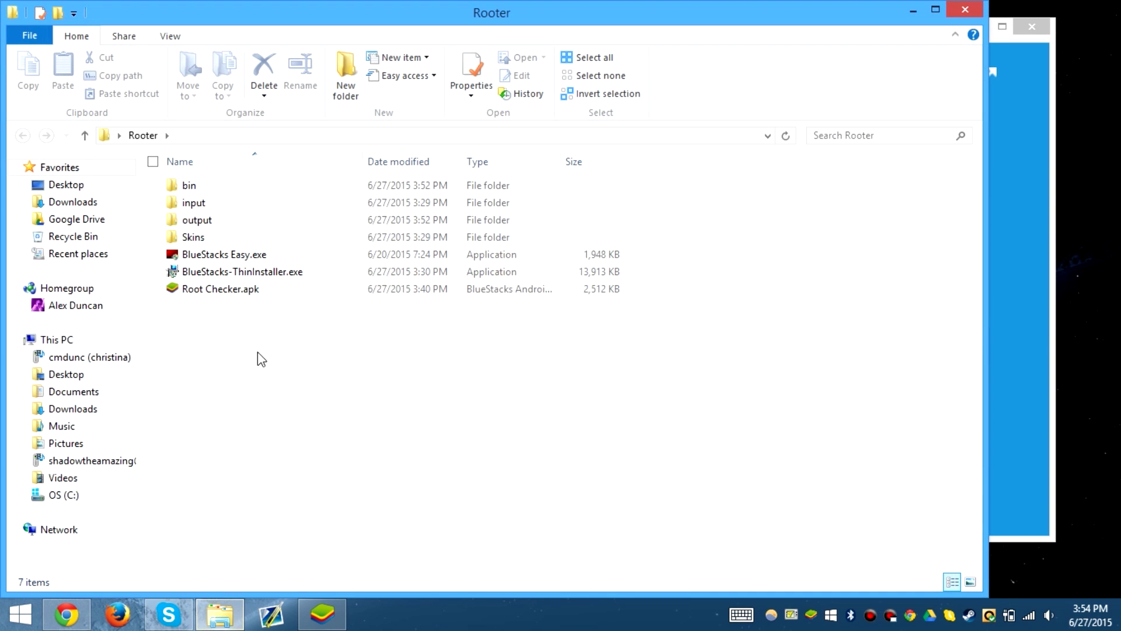
left_click_drag(259, 354, 283, 143)
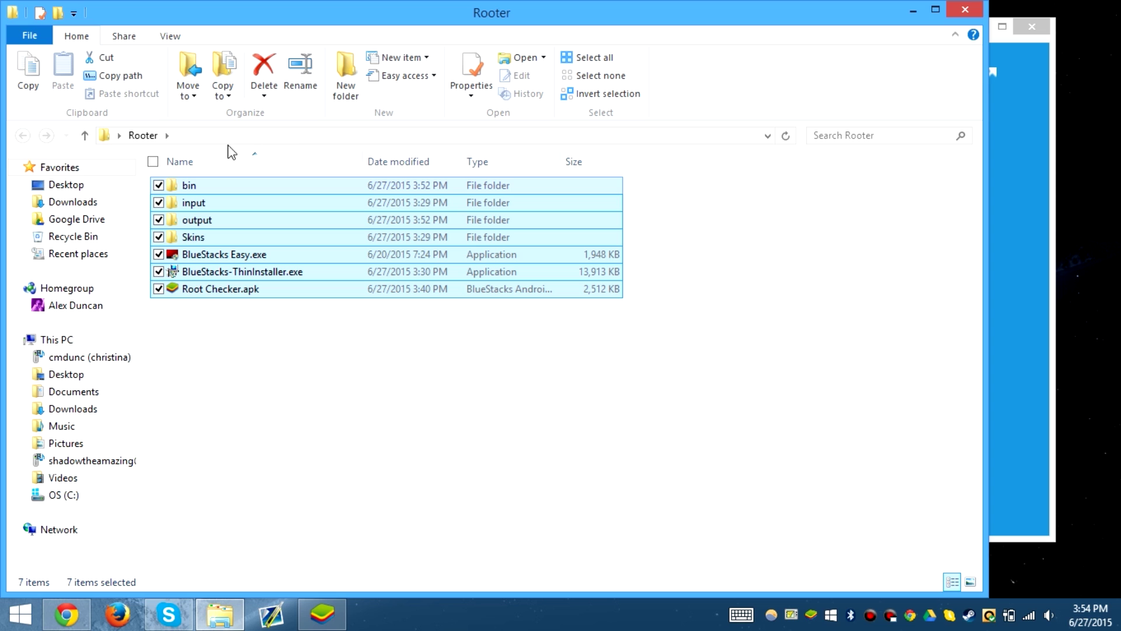
left_click(965, 9)
Compress the Rooter folder on the desktop into a ZIP archive named Rooter.zip.
left_click(31, 114)
right_click(32, 114)
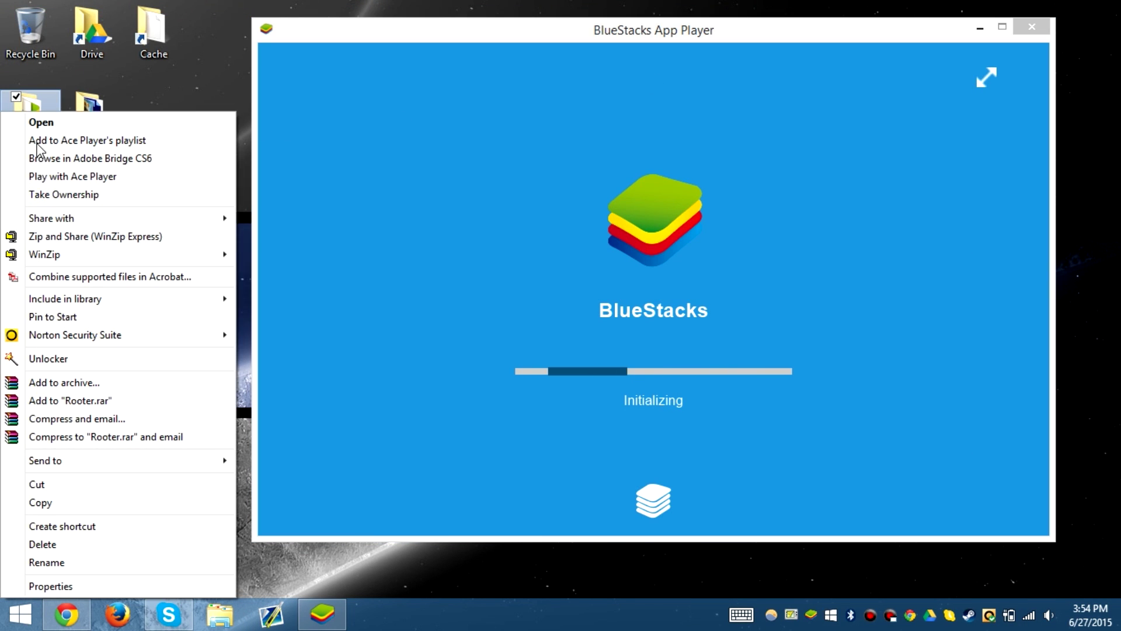
left_click(86, 384)
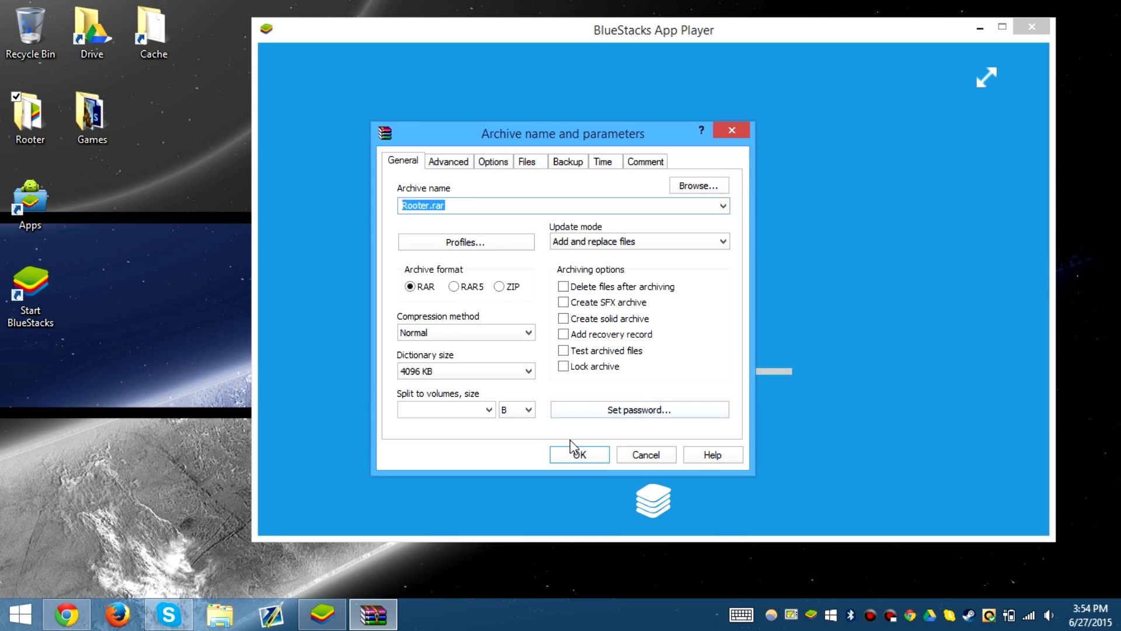
left_click(500, 287)
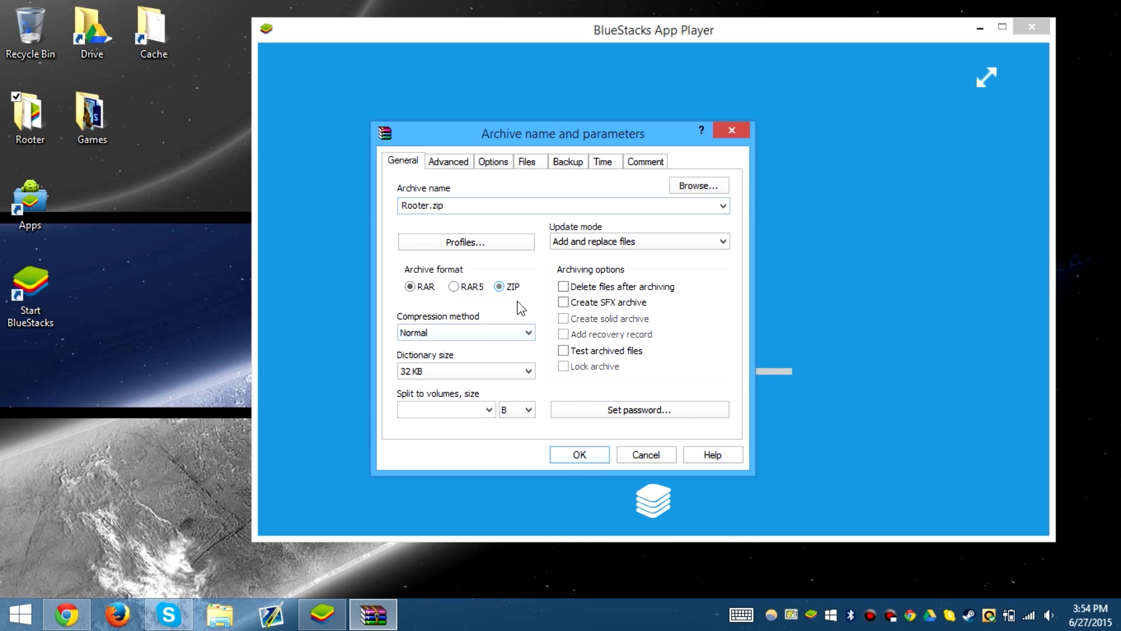
left_click(599, 453)
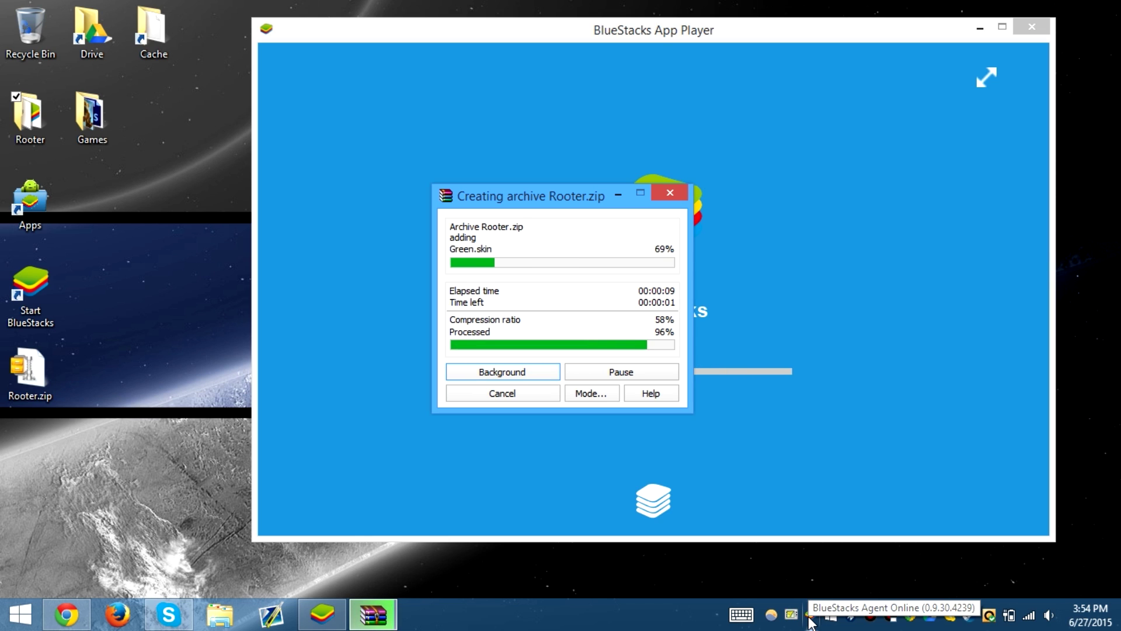
Rename the Rooter.zip archive on the desktop as Bluestacks 0.9.30.4239.zip.
left_click(33, 399)
left_click(33, 399)
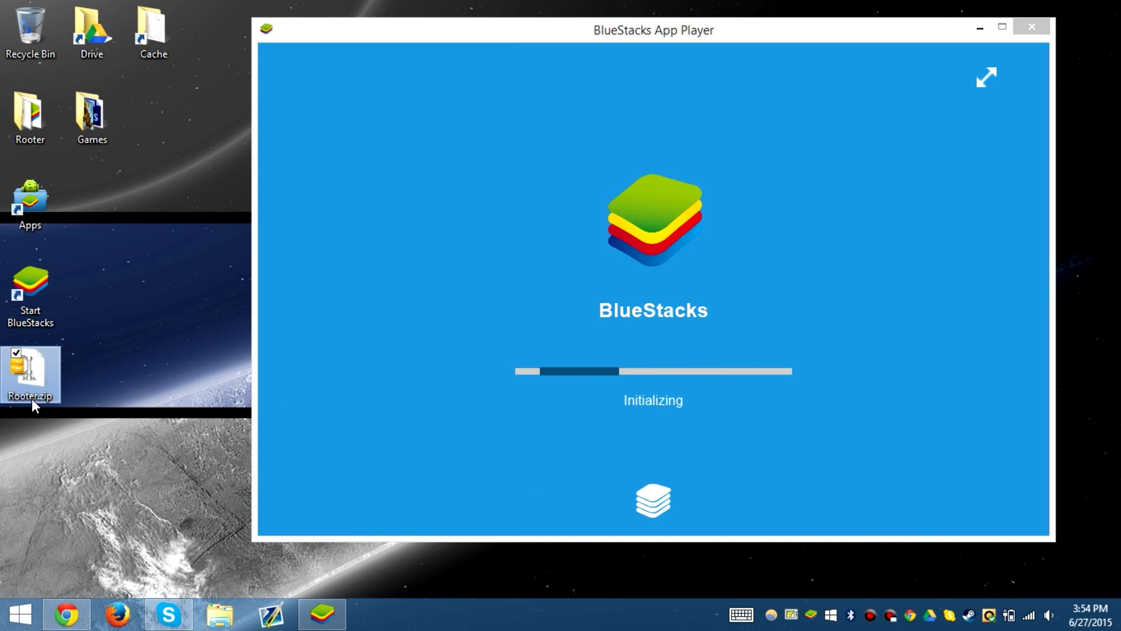
type("Bluestacks")
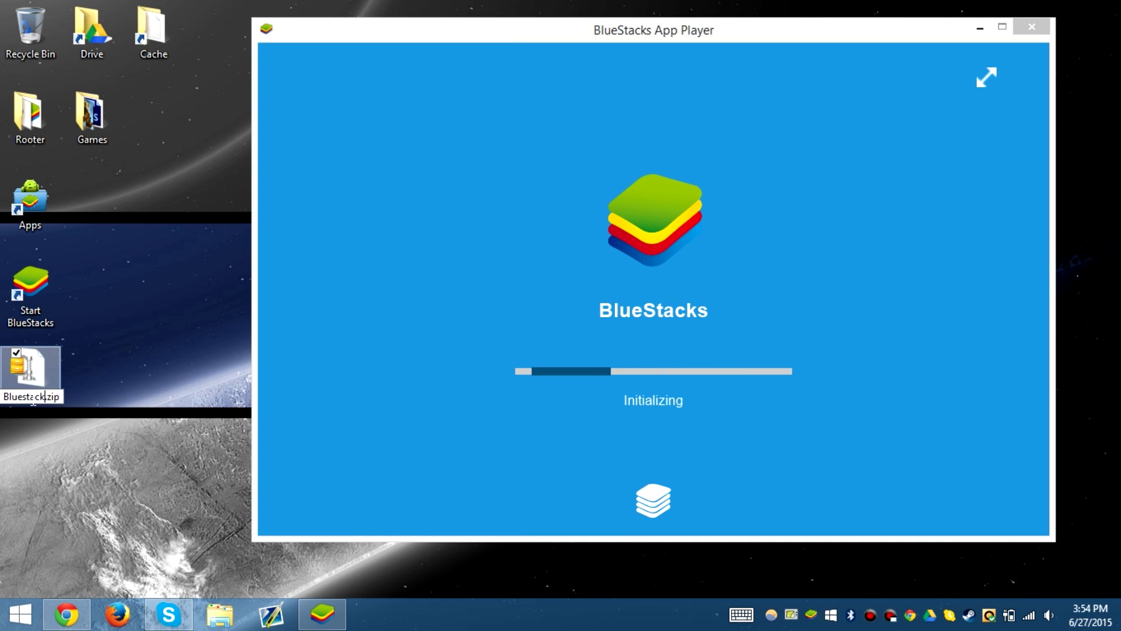
type(" 09")
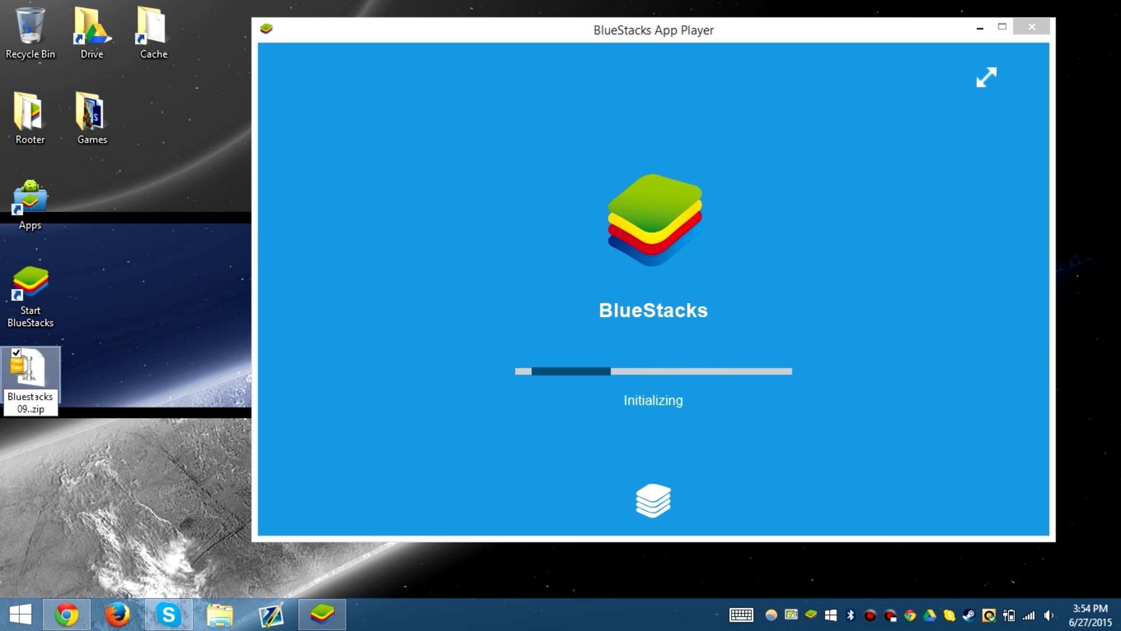
key("BackSpace")
type(".9.30.")
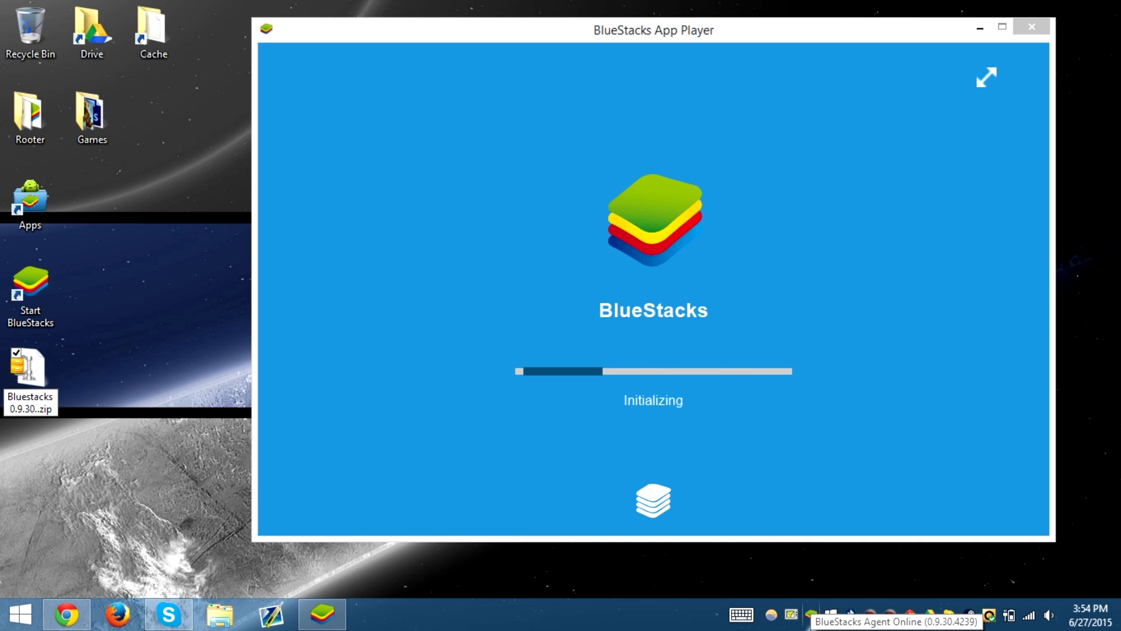
type("4239")
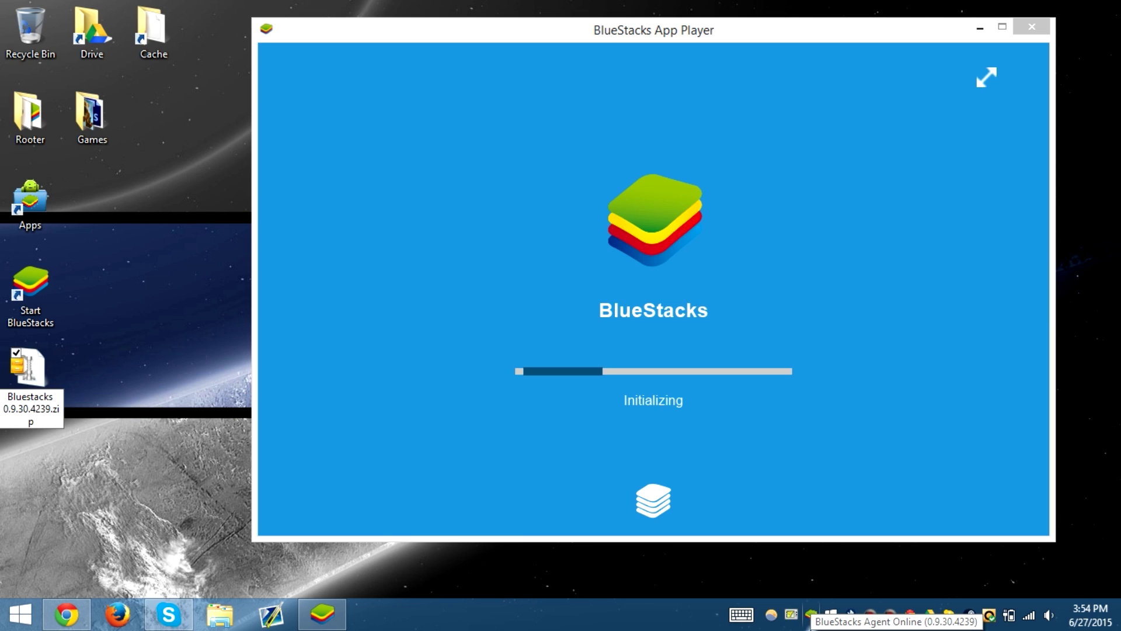
key("Return")
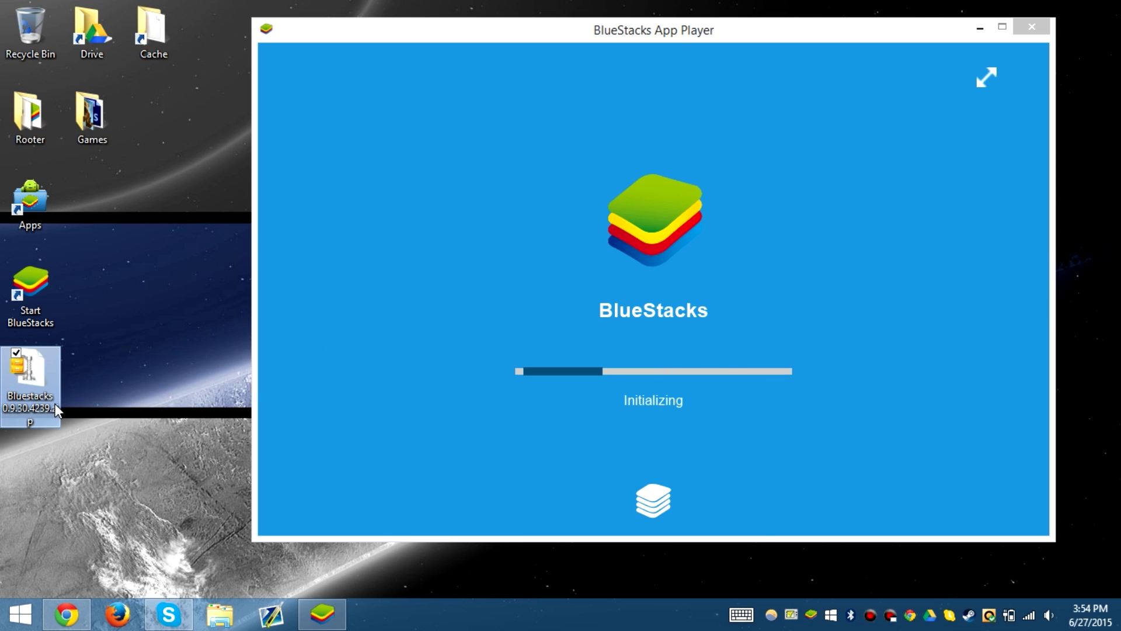
Rename the ZIP archive on the desktop as Bluestacks 0.9.30.4239 Root Kit.zip.
key("F2")
key("Right")
type("Root")
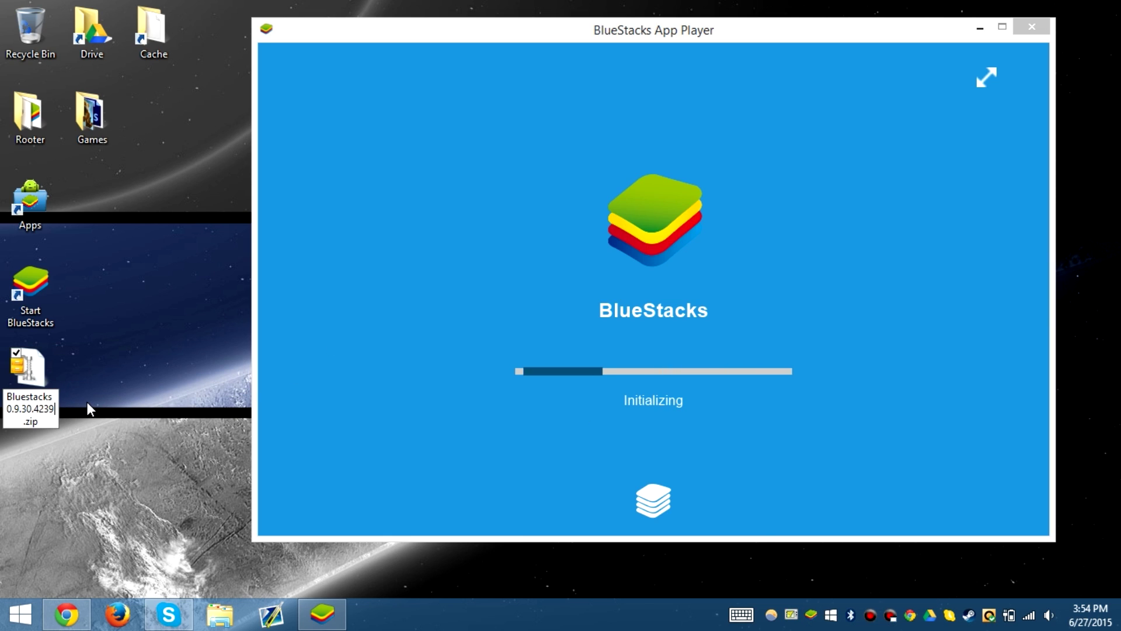
type(" Kit")
key("Return")
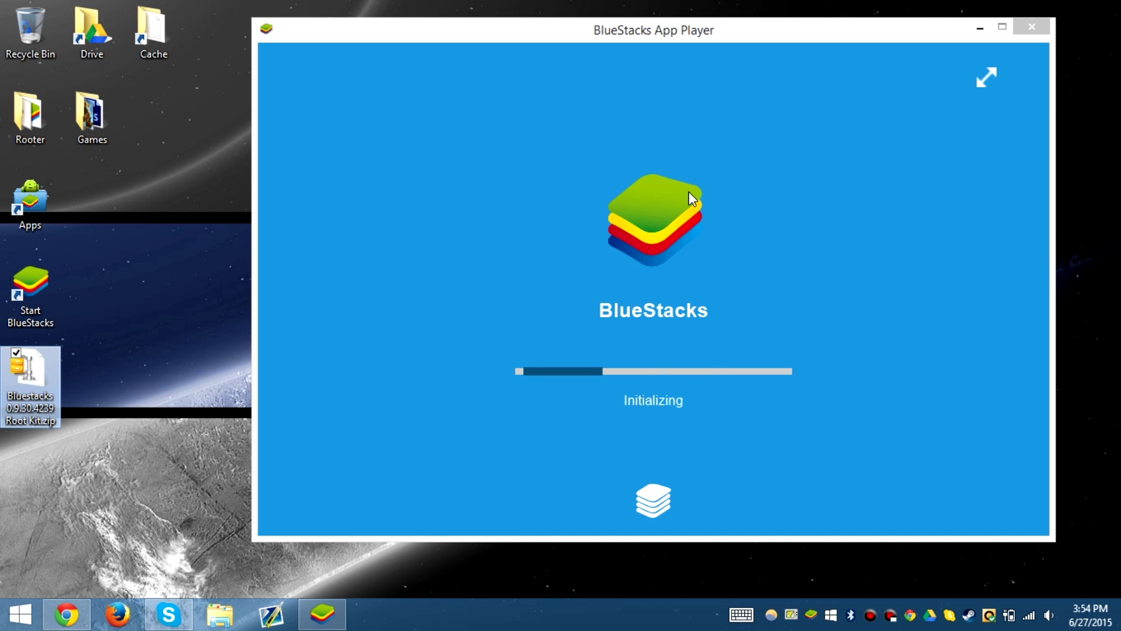
left_click(66, 613)
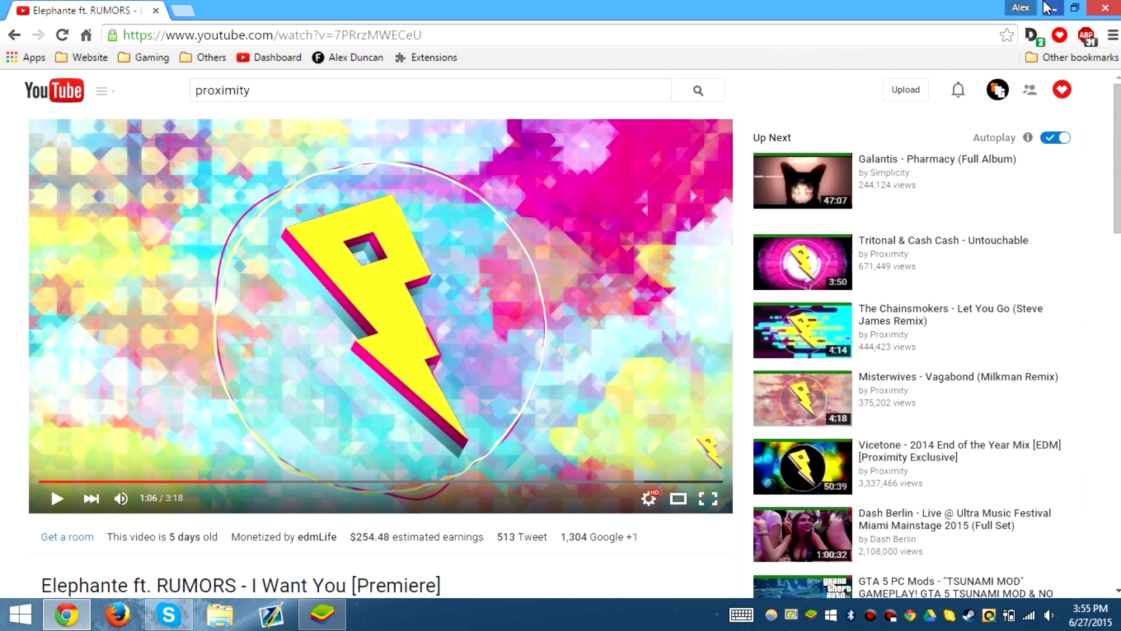
left_click(1050, 7)
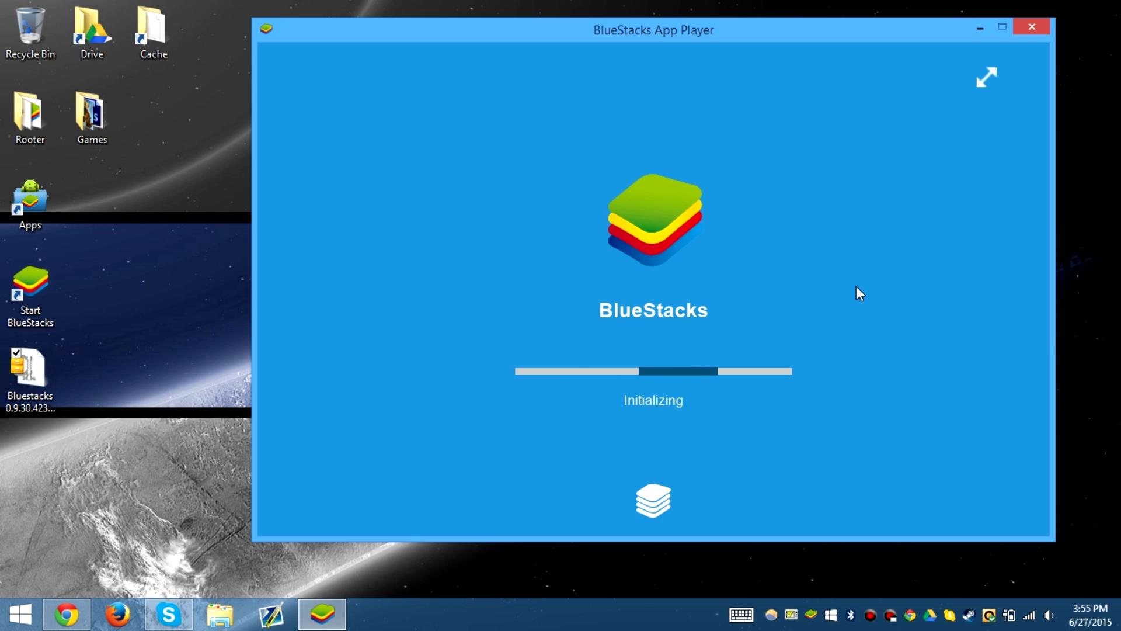
left_click(1091, 615)
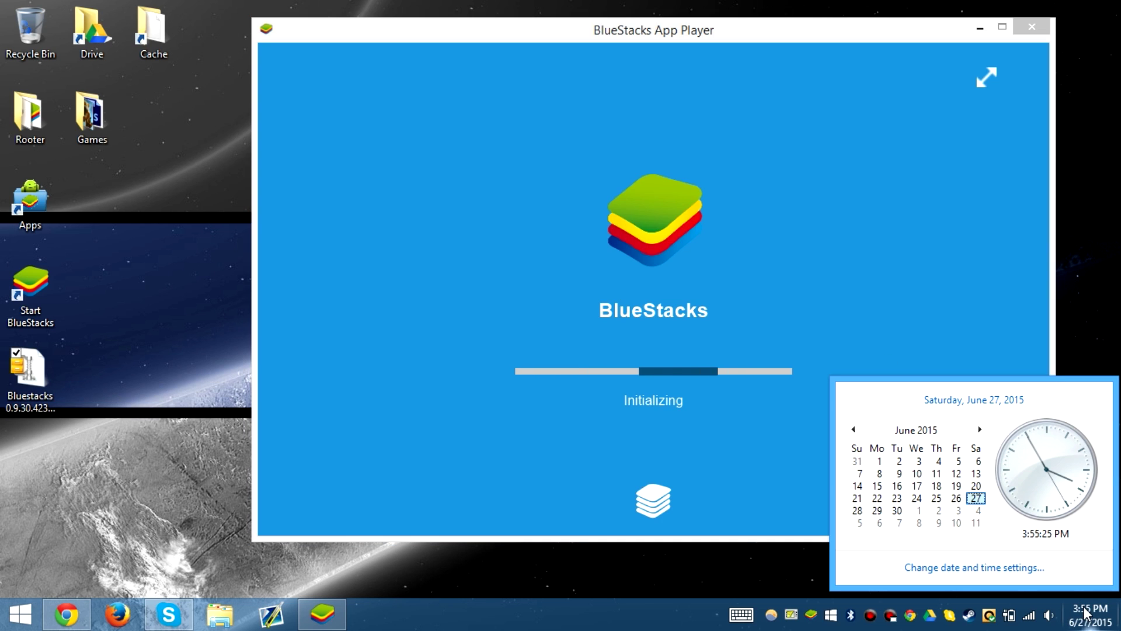
left_click(788, 232)
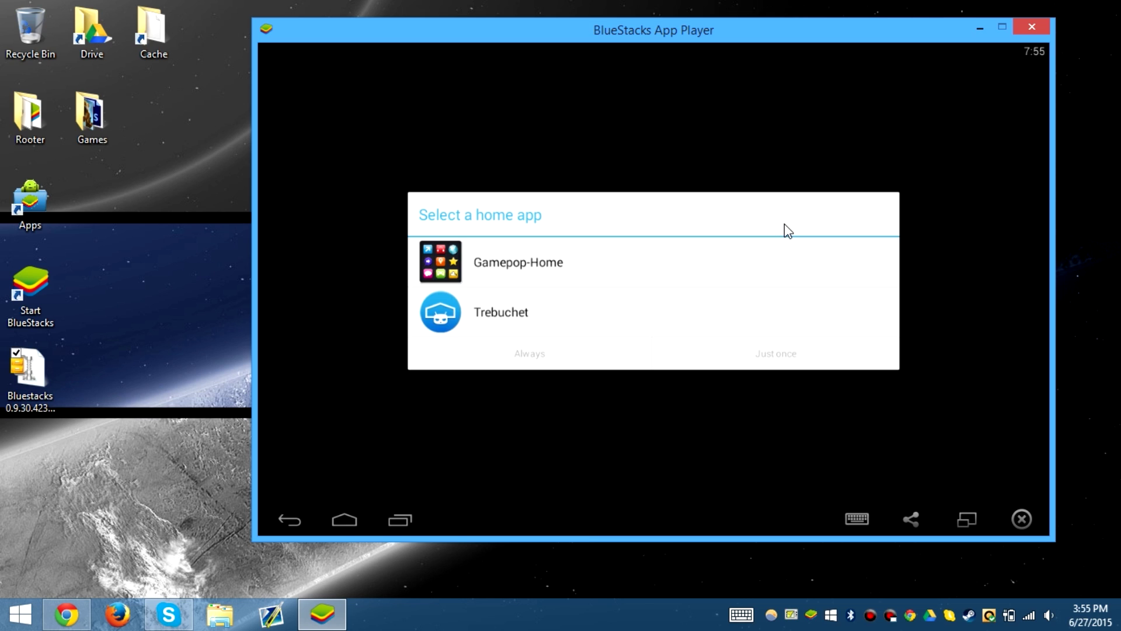
Choose Trebuchet as the permanent home app in BlueStacks and dismiss its welcome tips.
left_click(534, 330)
left_click(535, 356)
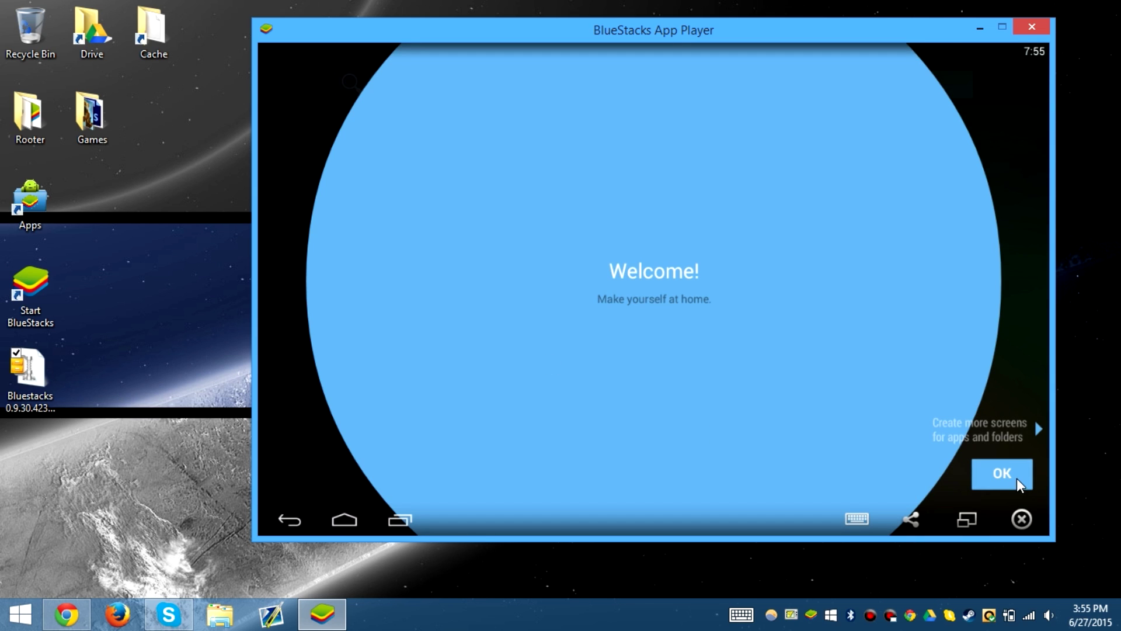
left_click(1017, 477)
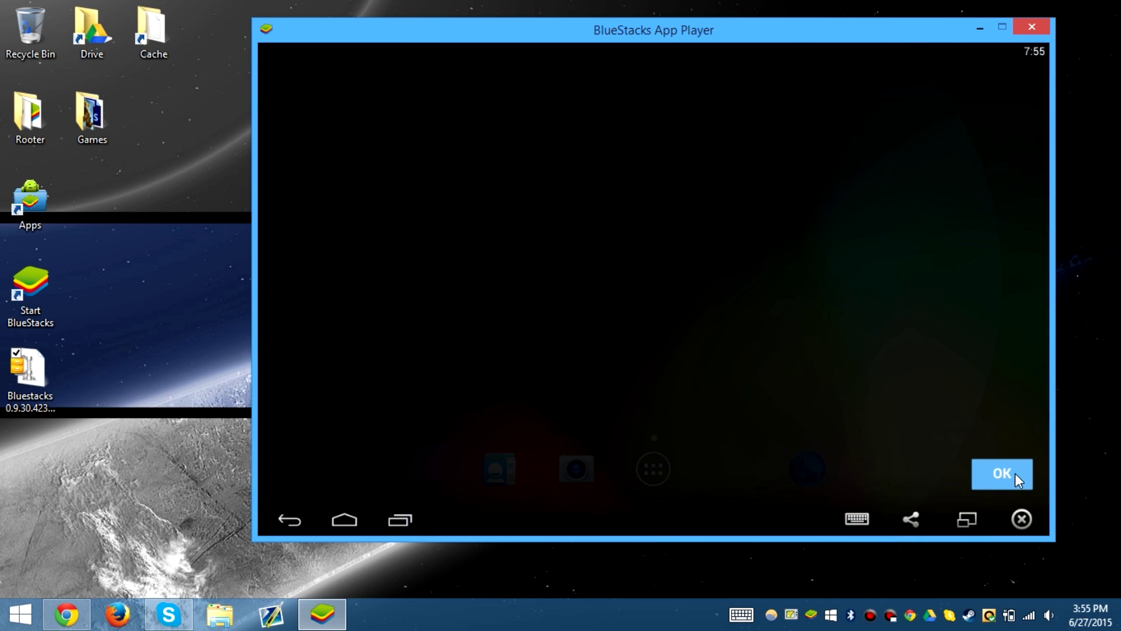
left_click(1014, 469)
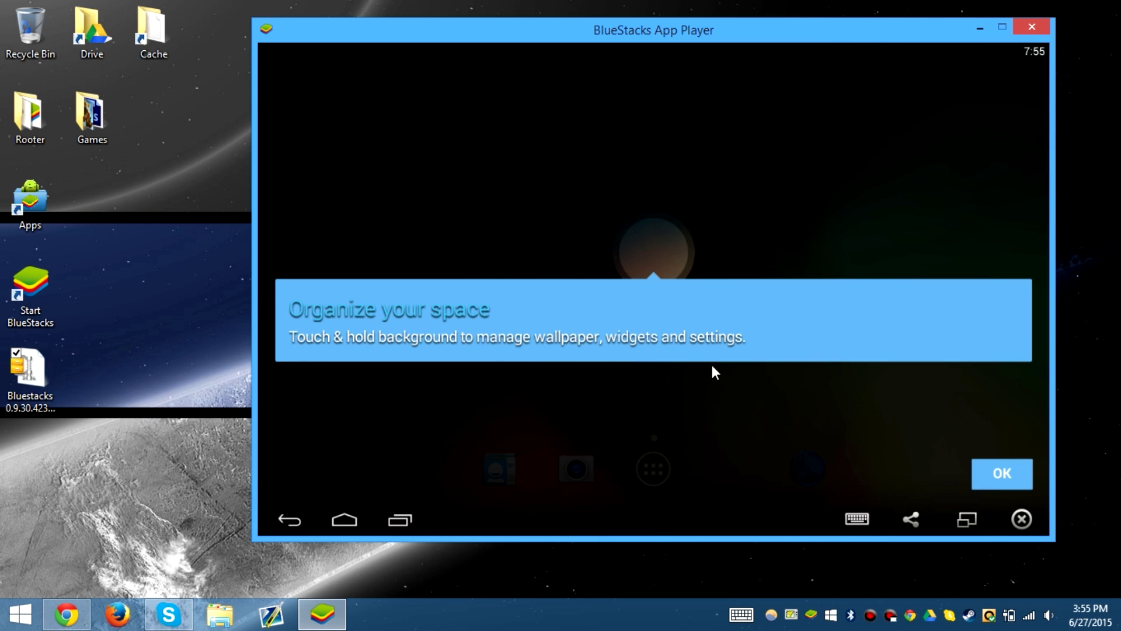
left_click(999, 472)
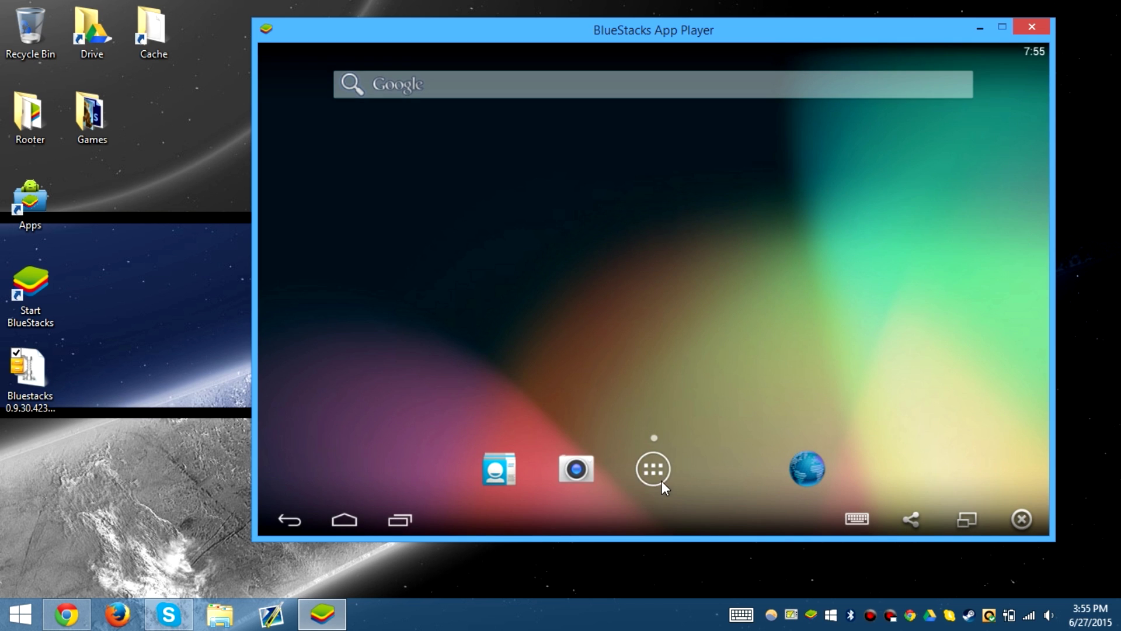
Open the app drawer, dismiss its customization tip and launch the Android device settings.
left_click(659, 478)
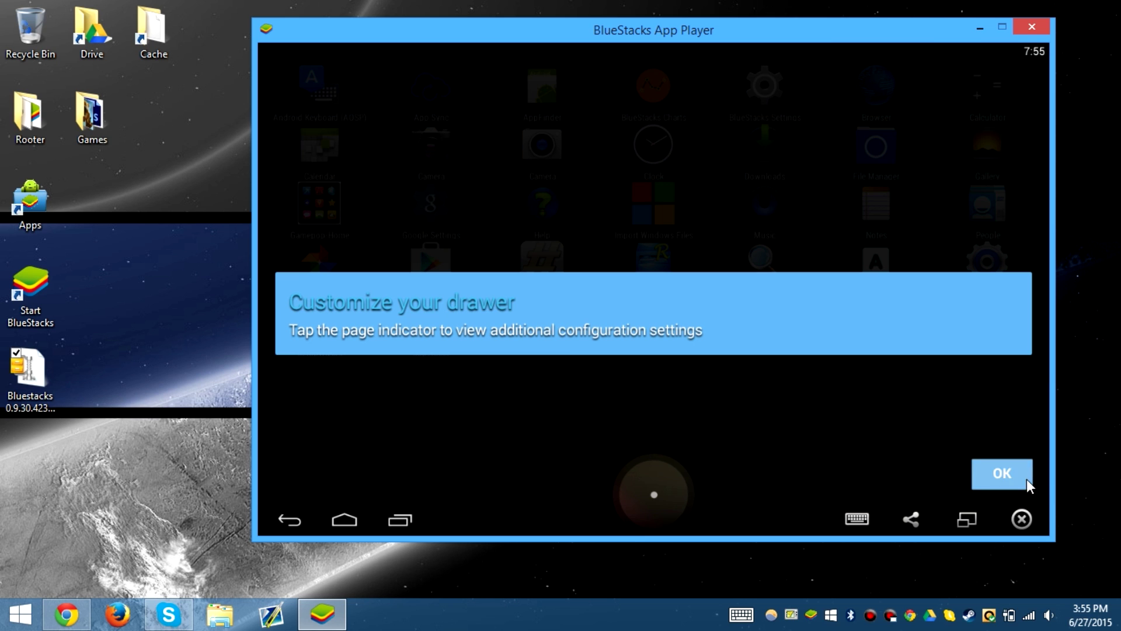
left_click(1023, 470)
left_click(986, 266)
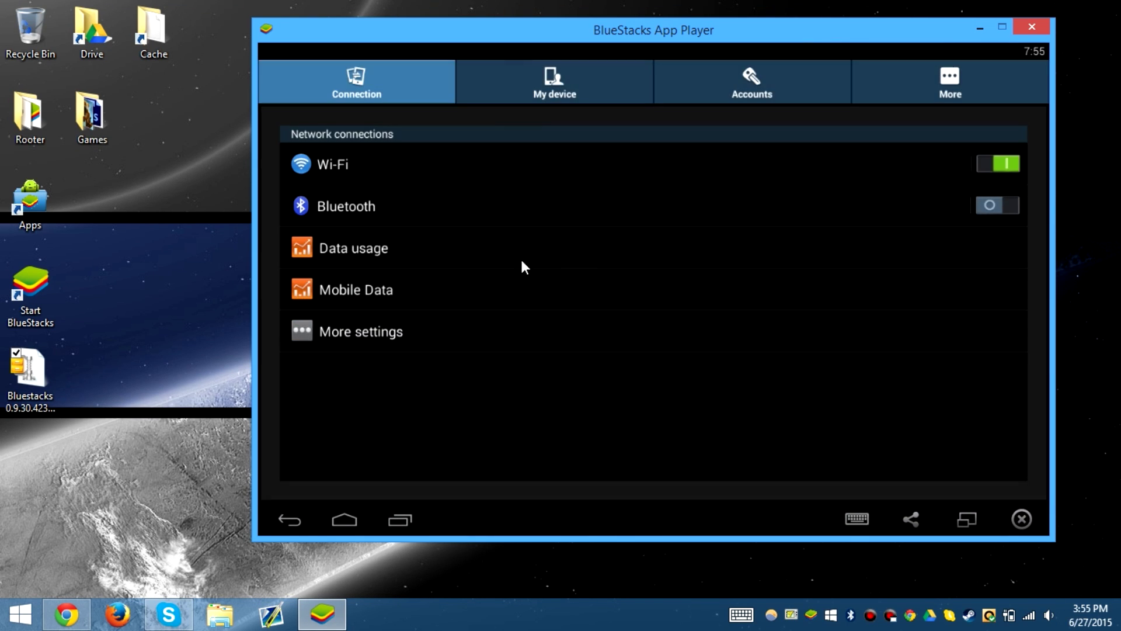
Look through the personalisation and input options of the My device settings.
left_click(610, 100)
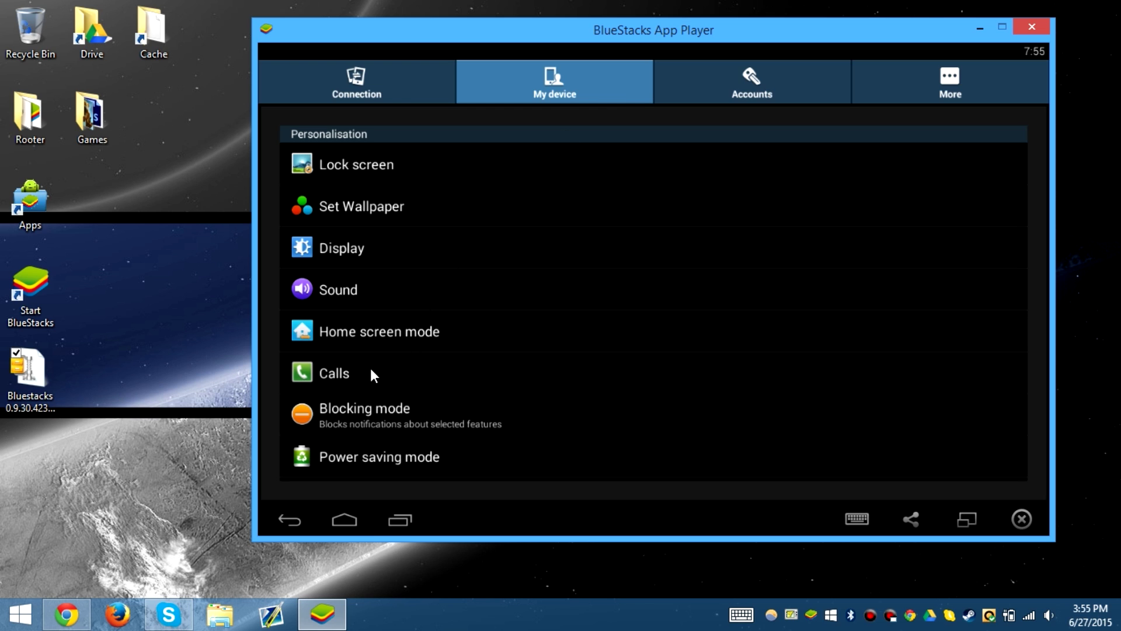
scroll(377, 338, "down", 5)
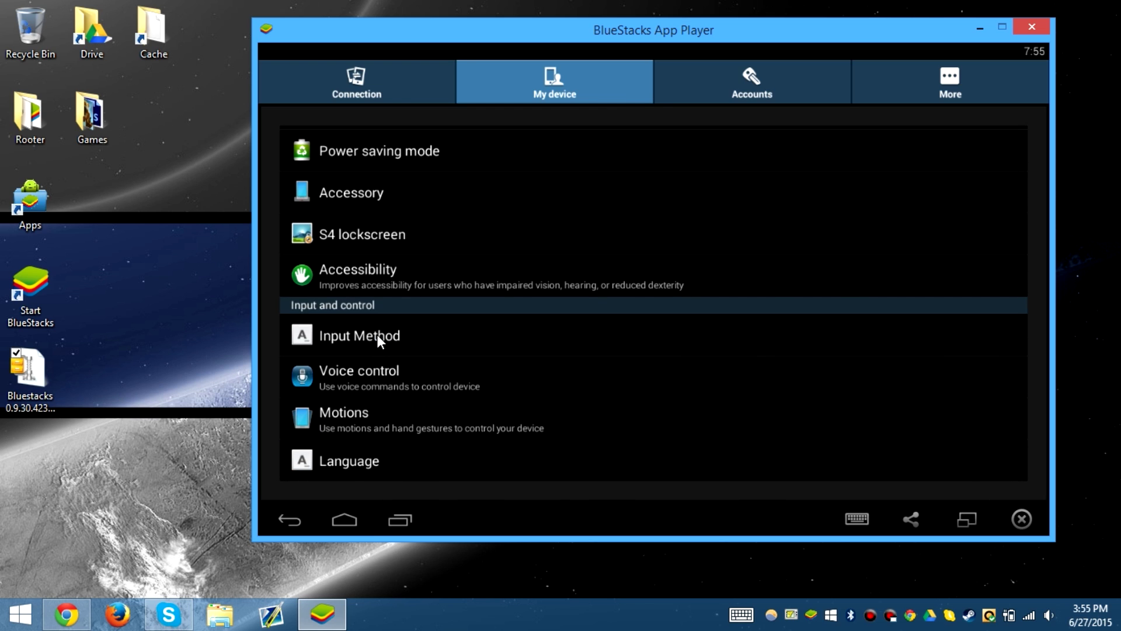
scroll(376, 334, "up", 5)
scroll(377, 335, "down", 2)
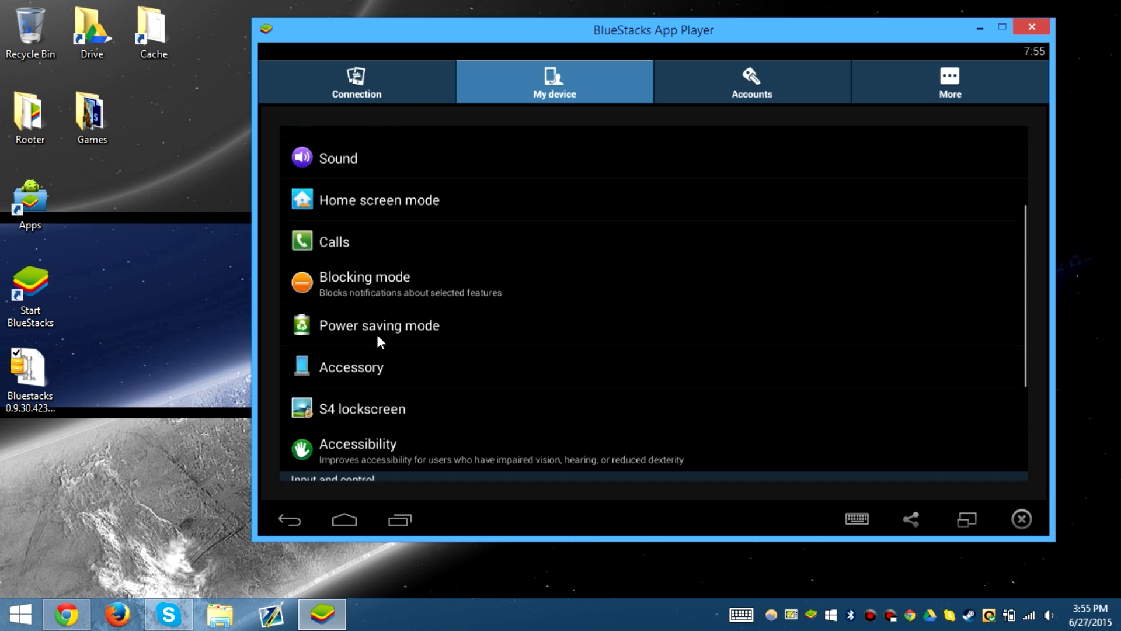
scroll(377, 336, "down", 3)
scroll(377, 335, "up", 5)
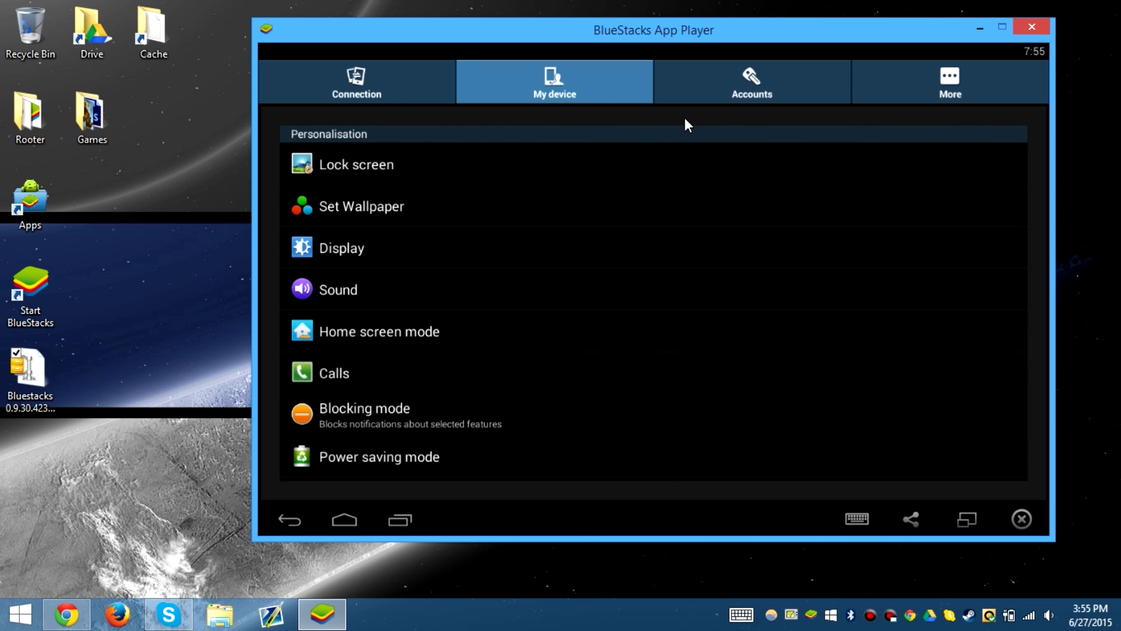
Check the total and available space of the internal storage and SD card in the Storage settings, and close BlueStacks.
left_click(751, 88)
left_click(979, 99)
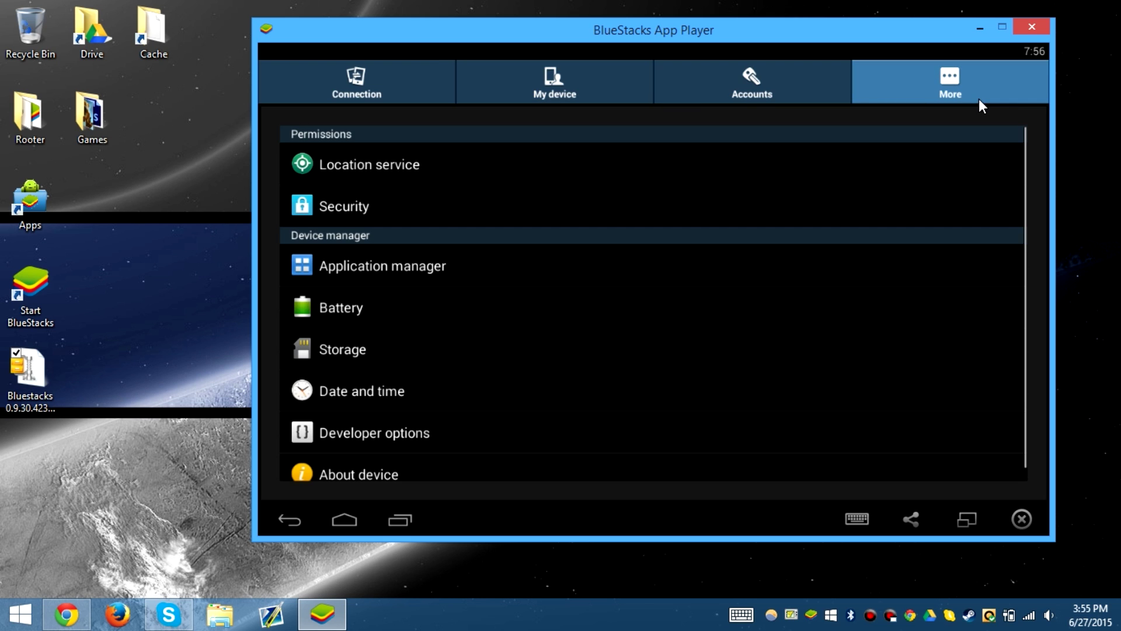
left_click(331, 344)
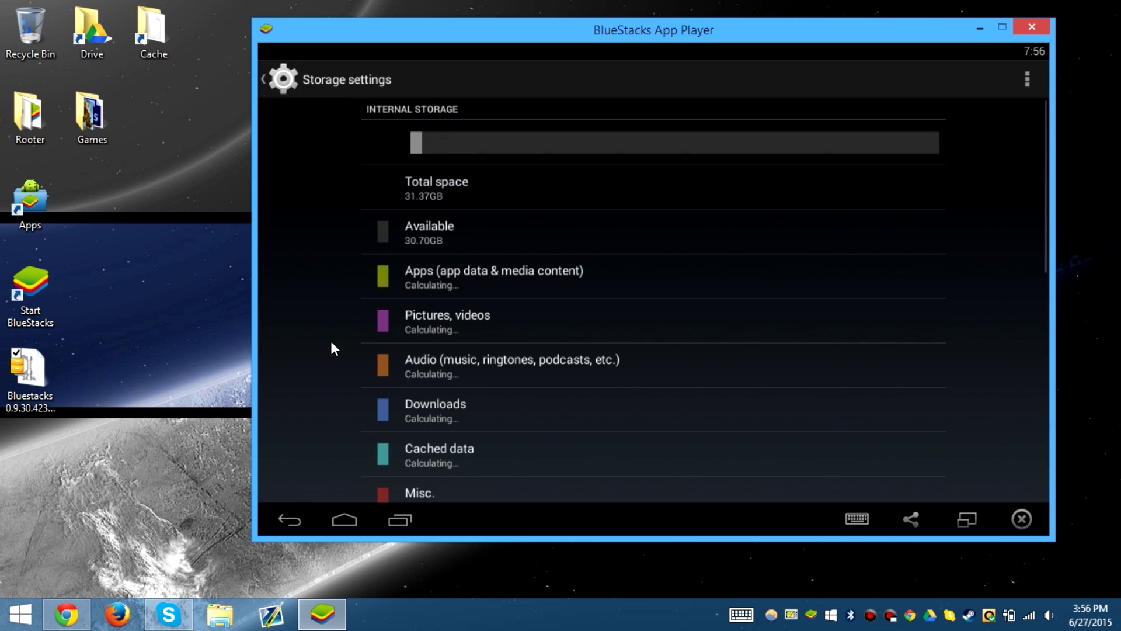
scroll(328, 383, "down", 5)
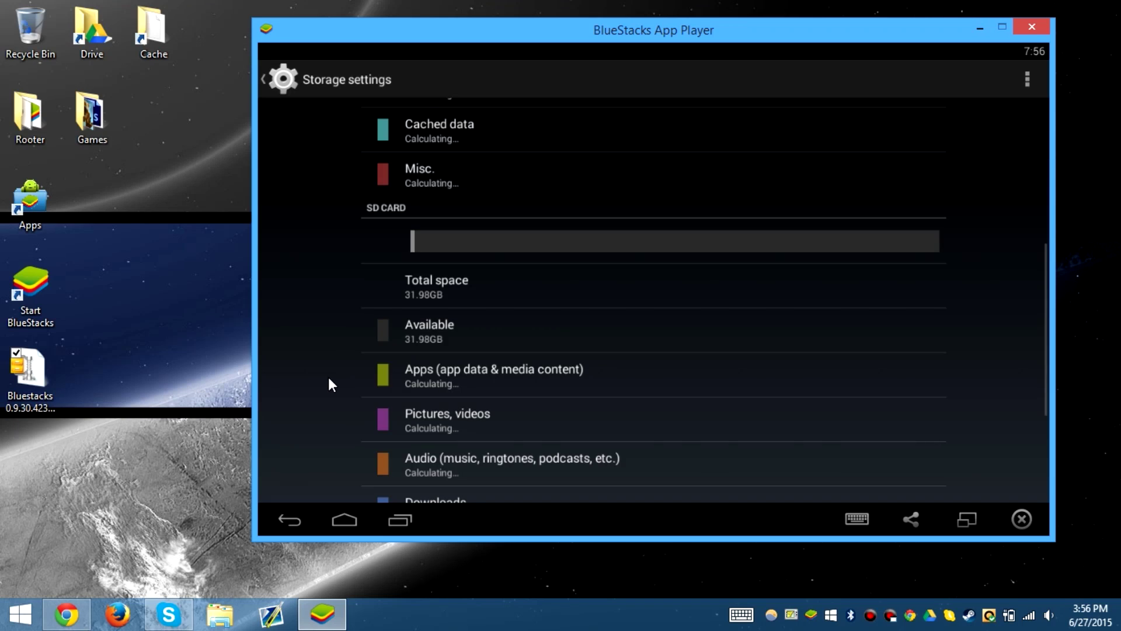
scroll(336, 476, "up", 5)
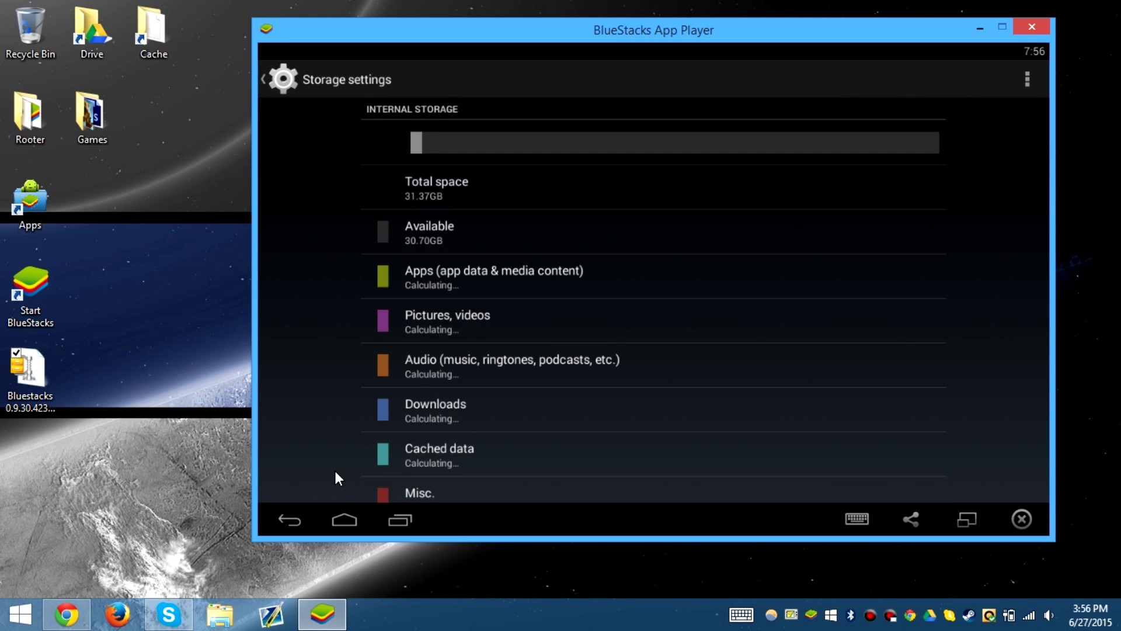
scroll(316, 374, "down", 3)
scroll(314, 350, "down", 5)
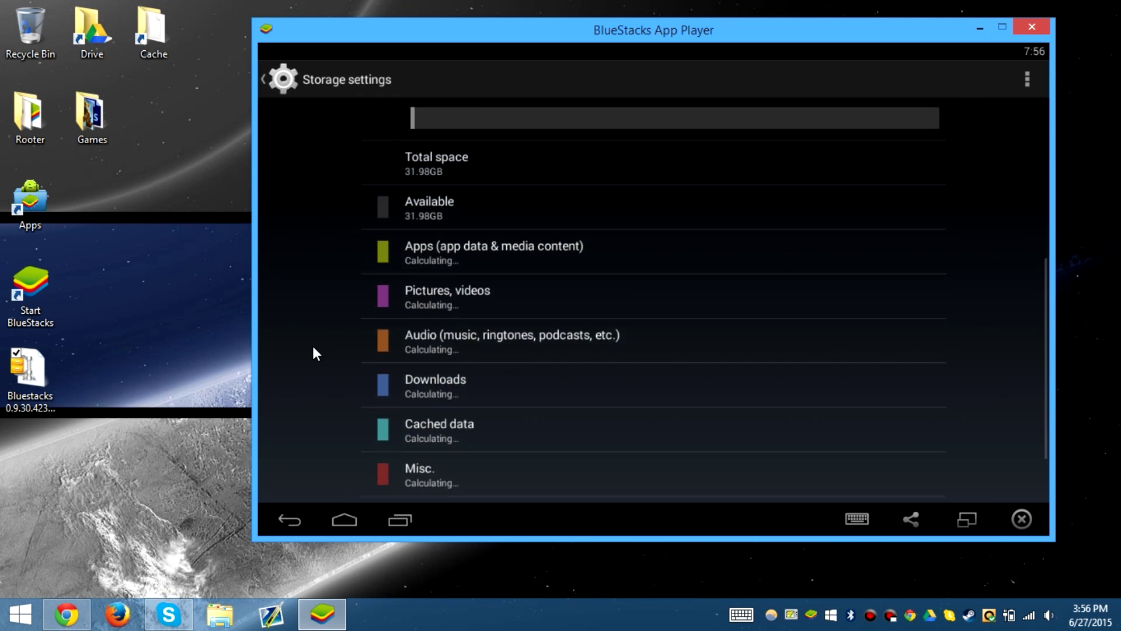
left_click(350, 527)
left_click(1038, 30)
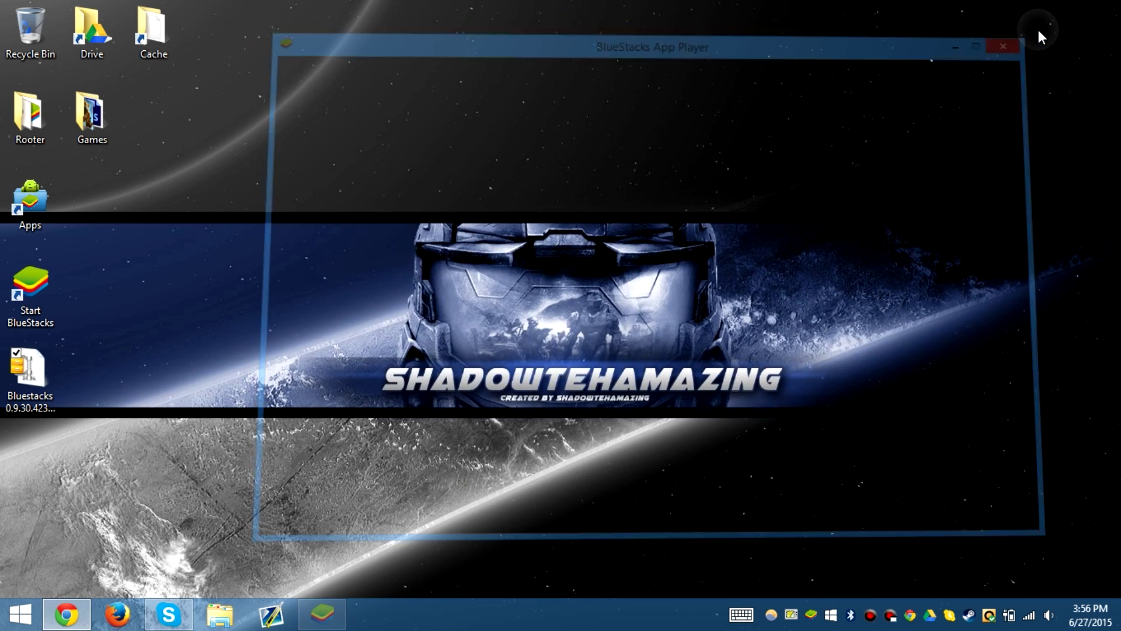